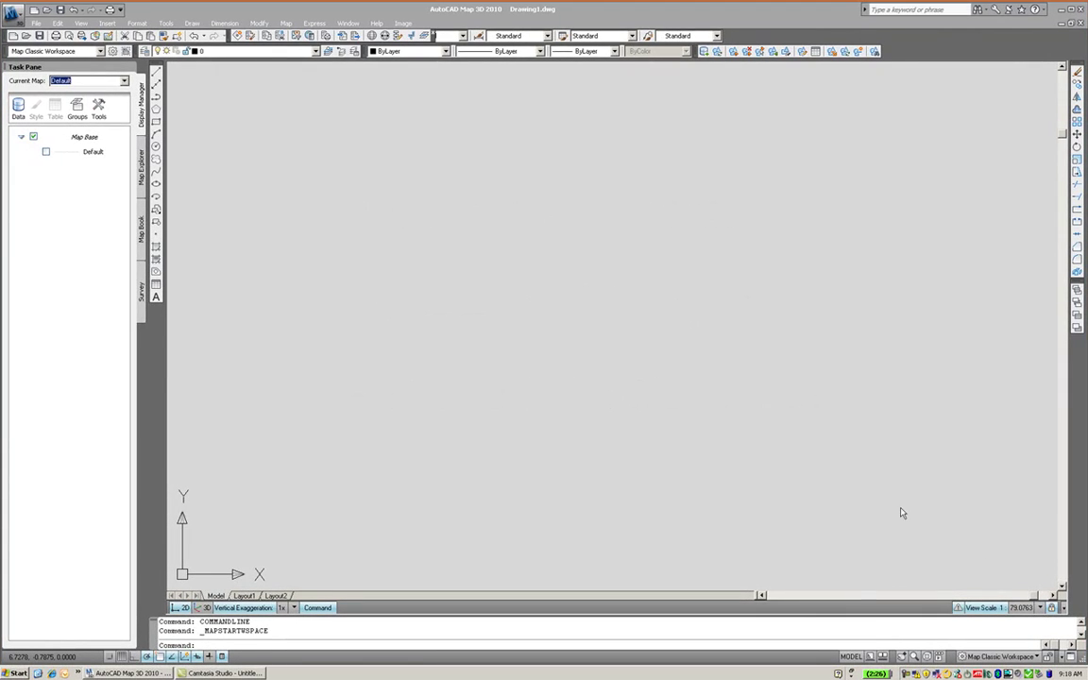
# Step: Start creating a point cloud index and create a merge group in the Point Cloud Manager
pyautogui.click(100, 106)
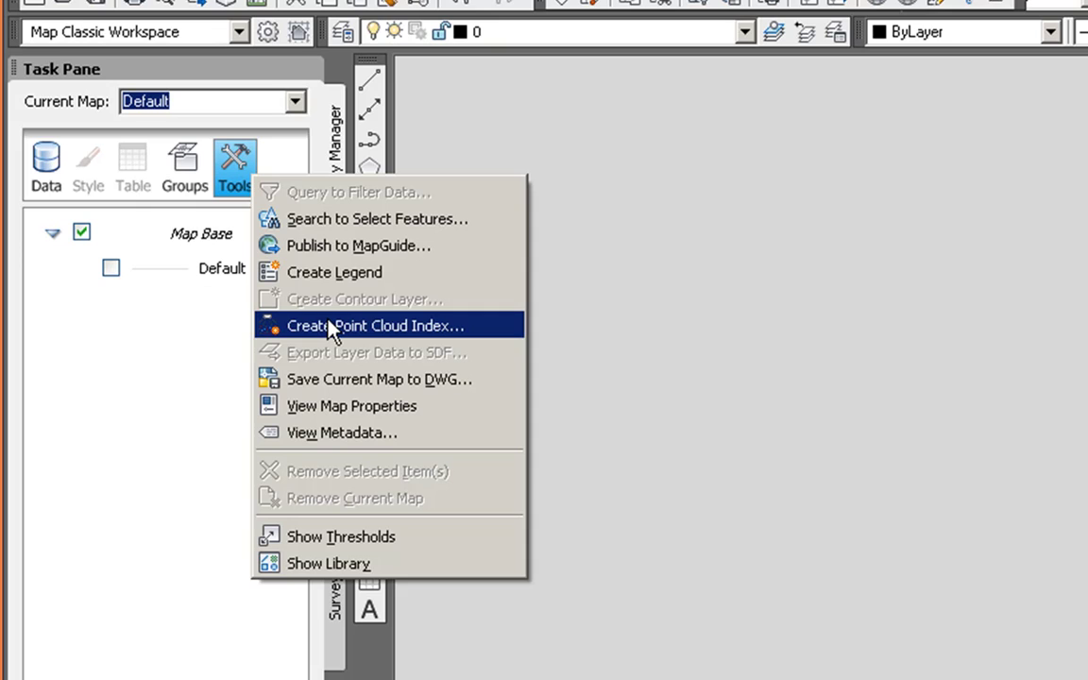
pyautogui.click(331, 327)
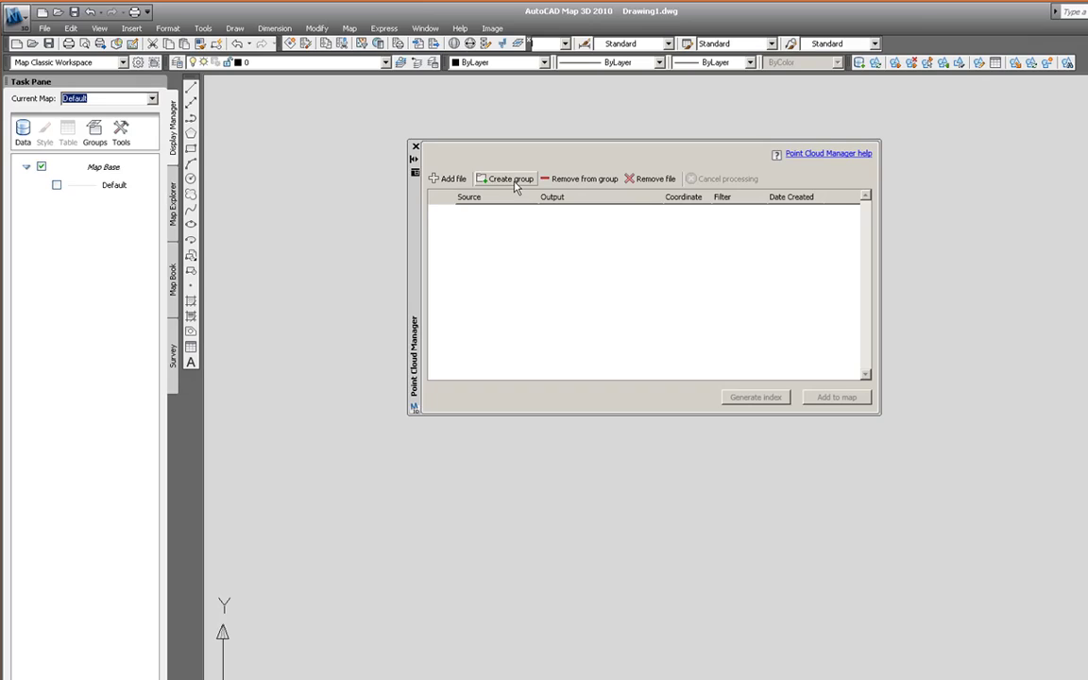
pyautogui.click(510, 179)
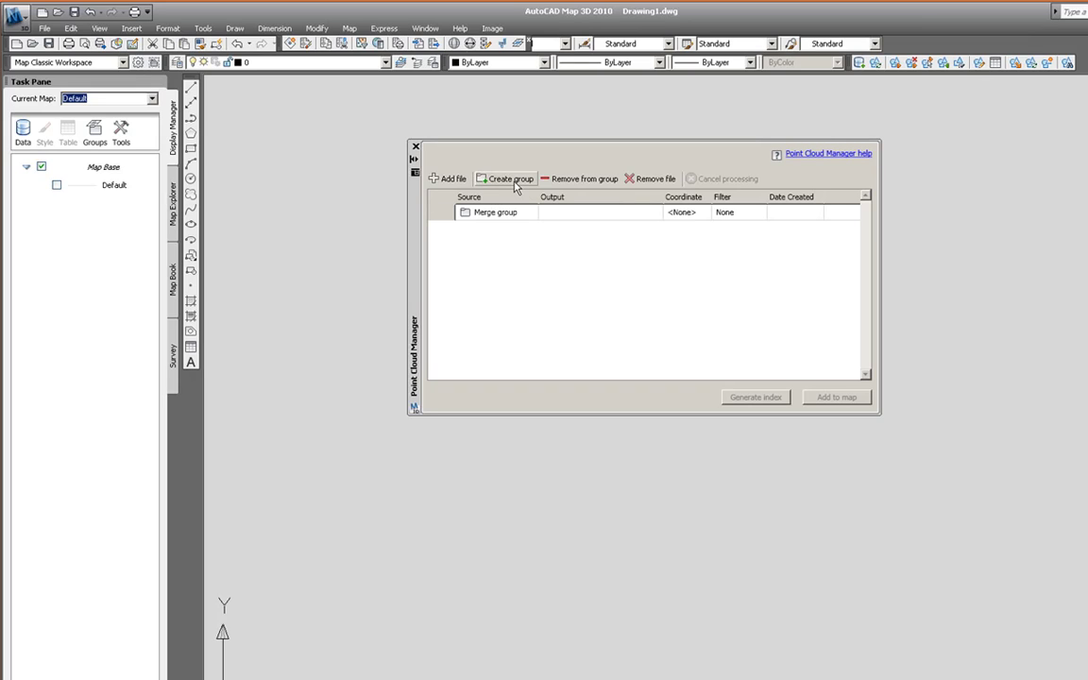
pyautogui.click(511, 179)
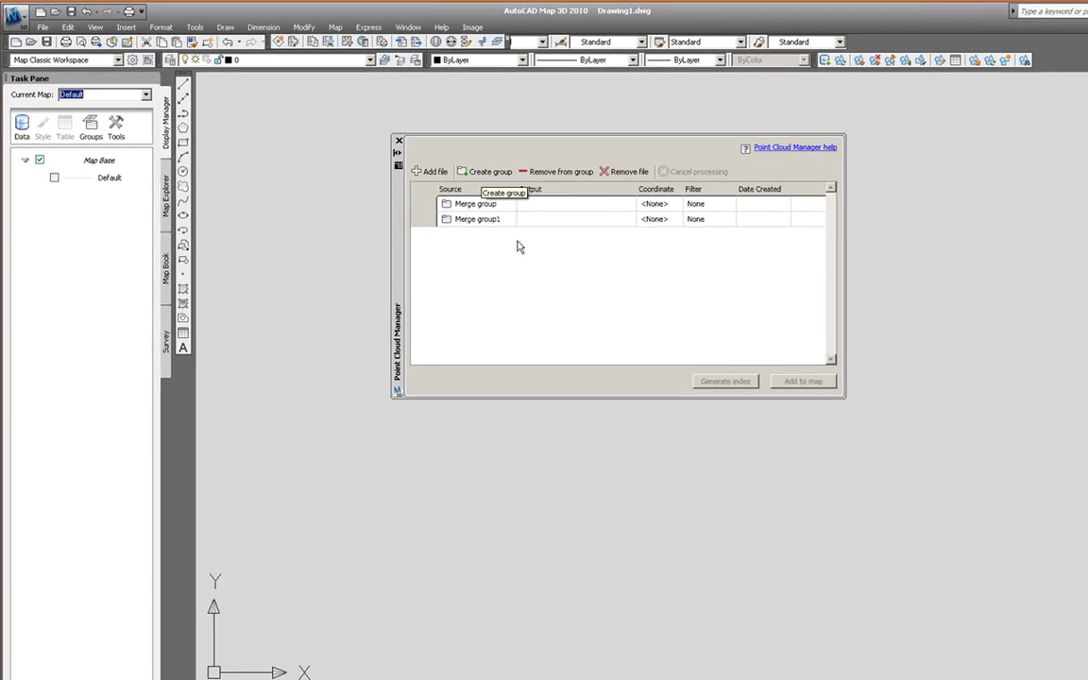
pyautogui.click(495, 219)
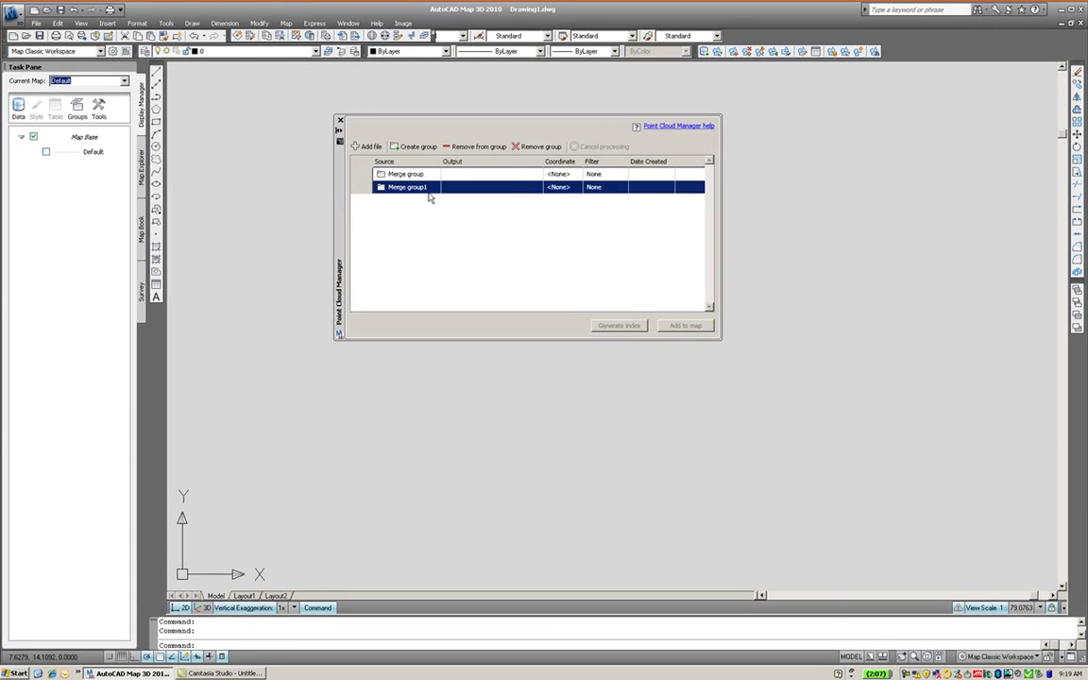
pyautogui.click(474, 147)
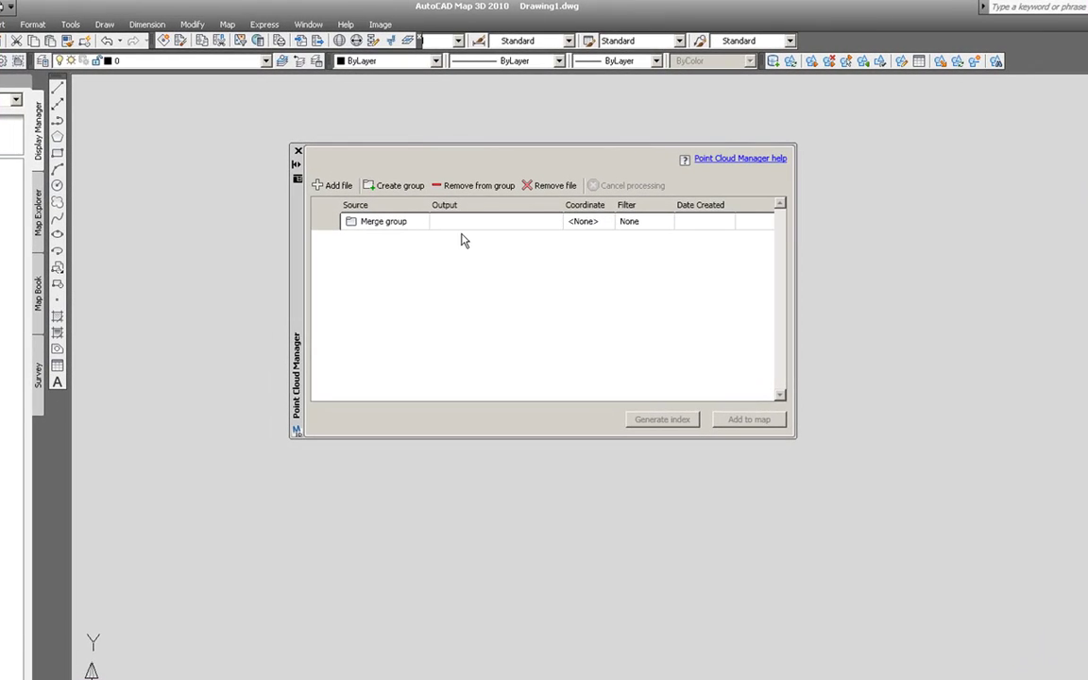
# Step: Set the merge group's output to an ISD file named Point Cloud in the Point Cloud Demo folder
pyautogui.rightClick(392, 229)
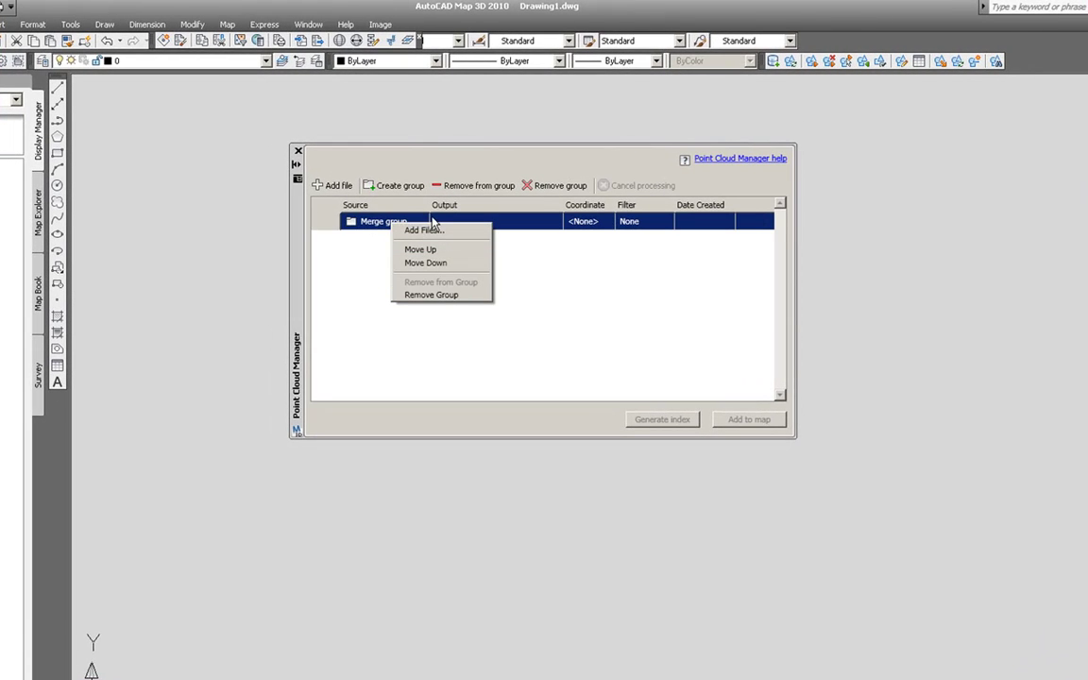
pyautogui.click(496, 231)
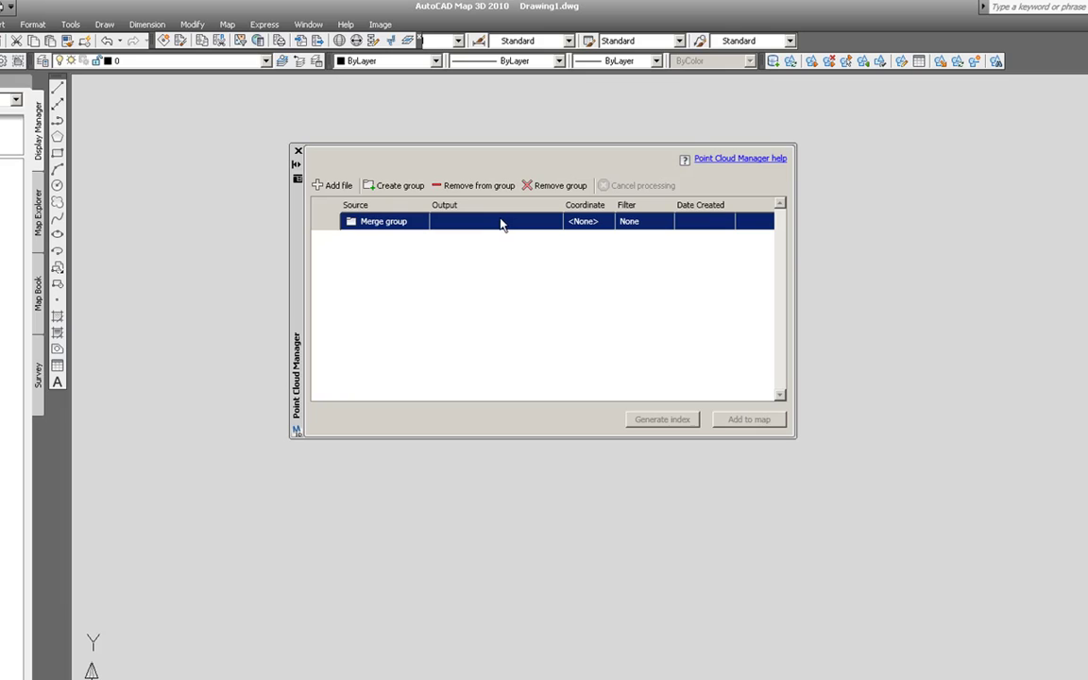
pyautogui.click(506, 223)
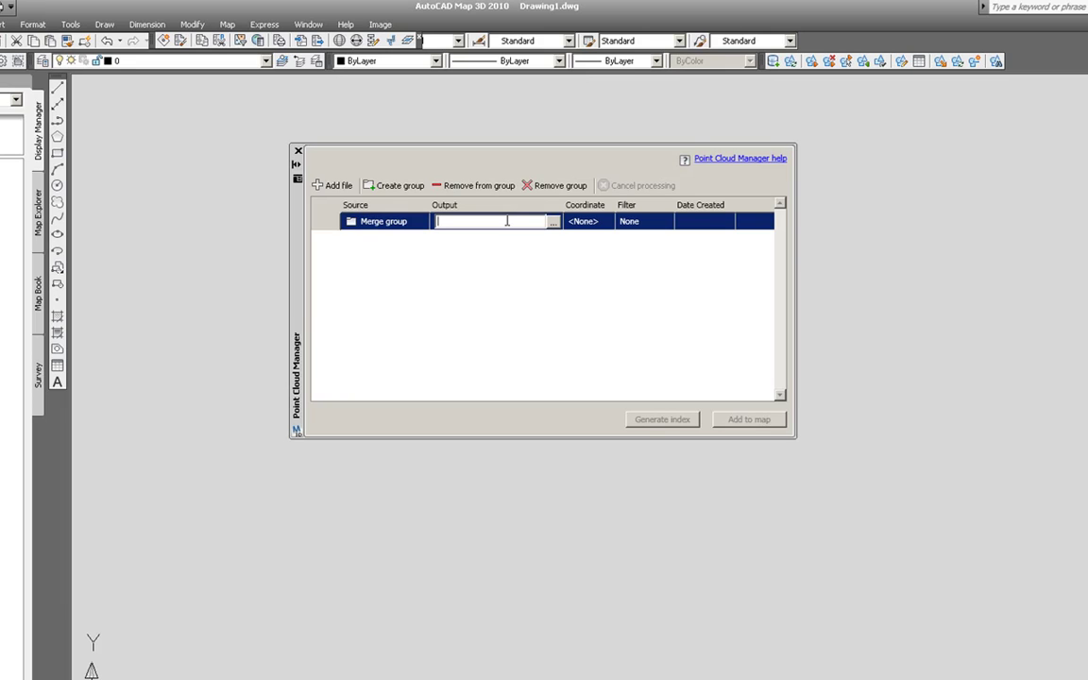
pyautogui.click(554, 222)
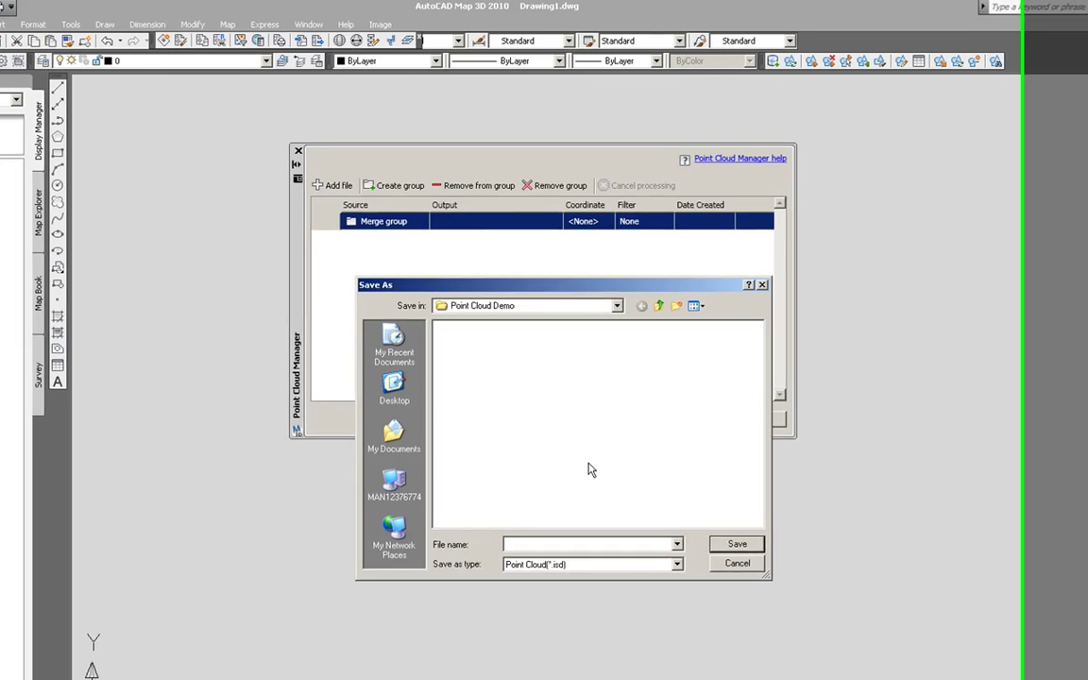
pyautogui.write('Point Cloud')
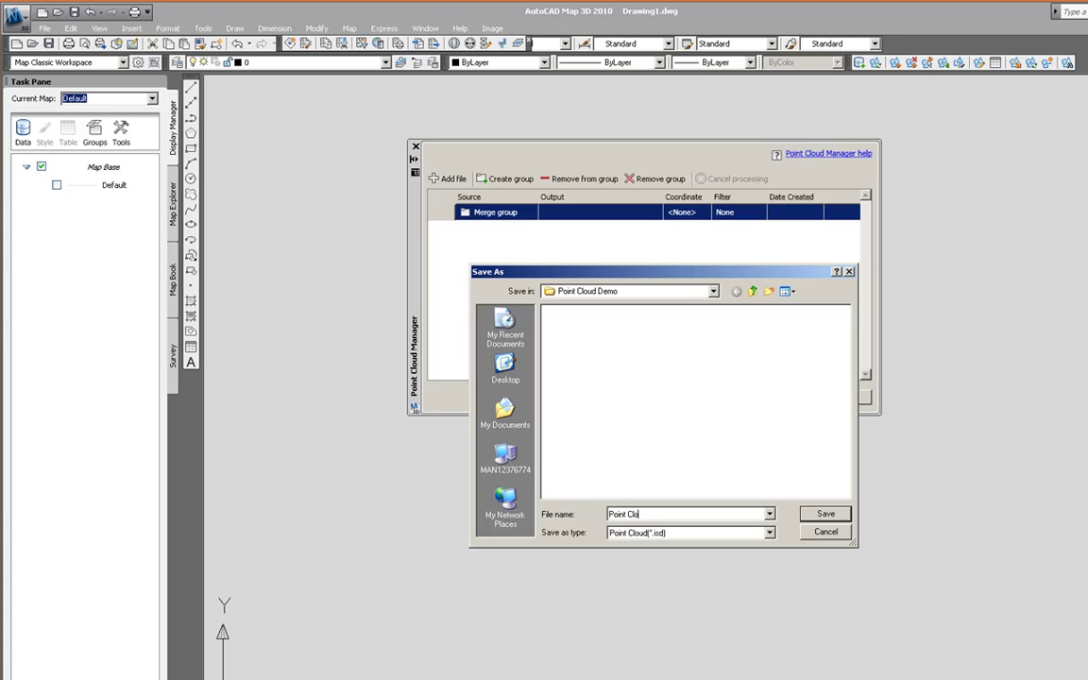
pyautogui.click(825, 514)
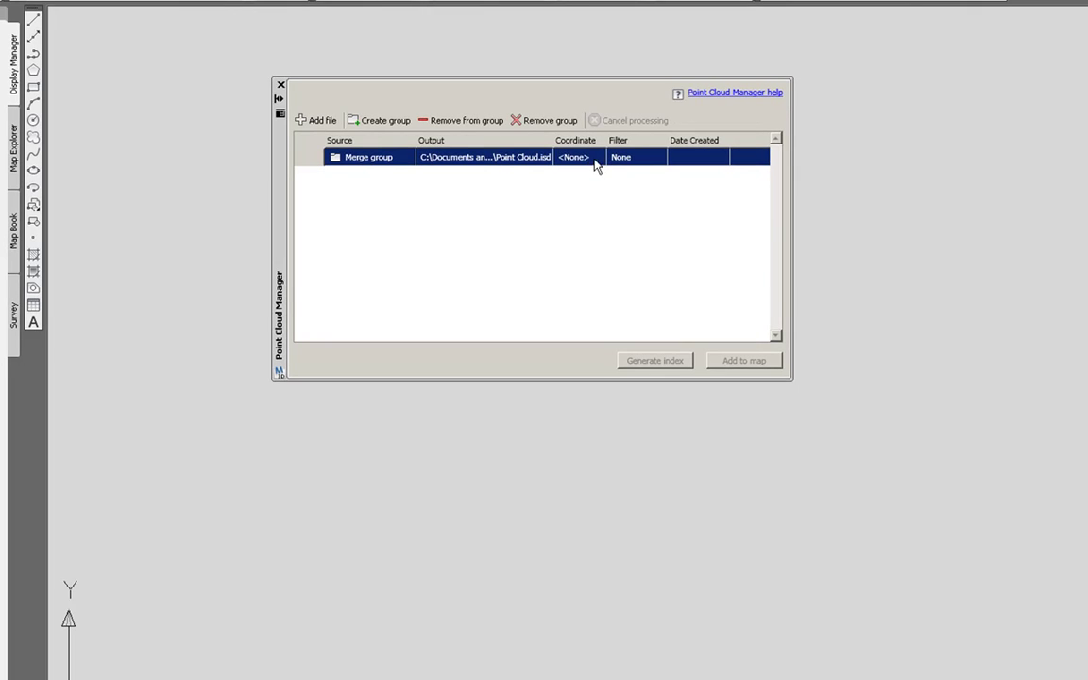
# Step: Browse the merge group's global coordinate system categories down to the USA entries and close the list without assigning one
pyautogui.click(594, 162)
pyautogui.click(596, 159)
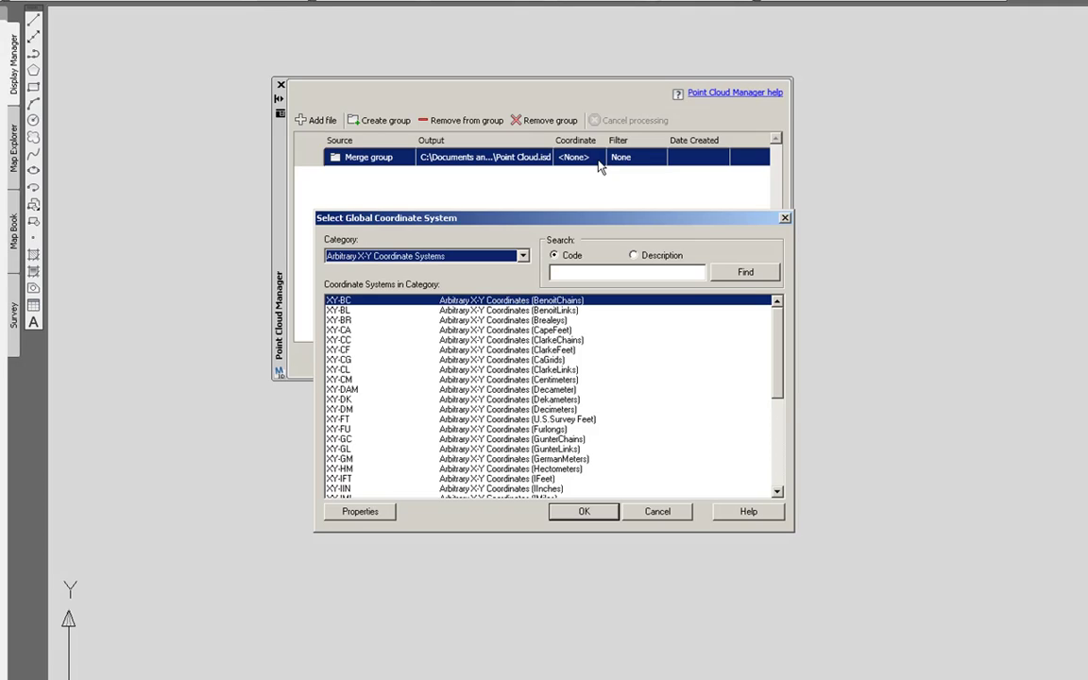
pyautogui.click(522, 257)
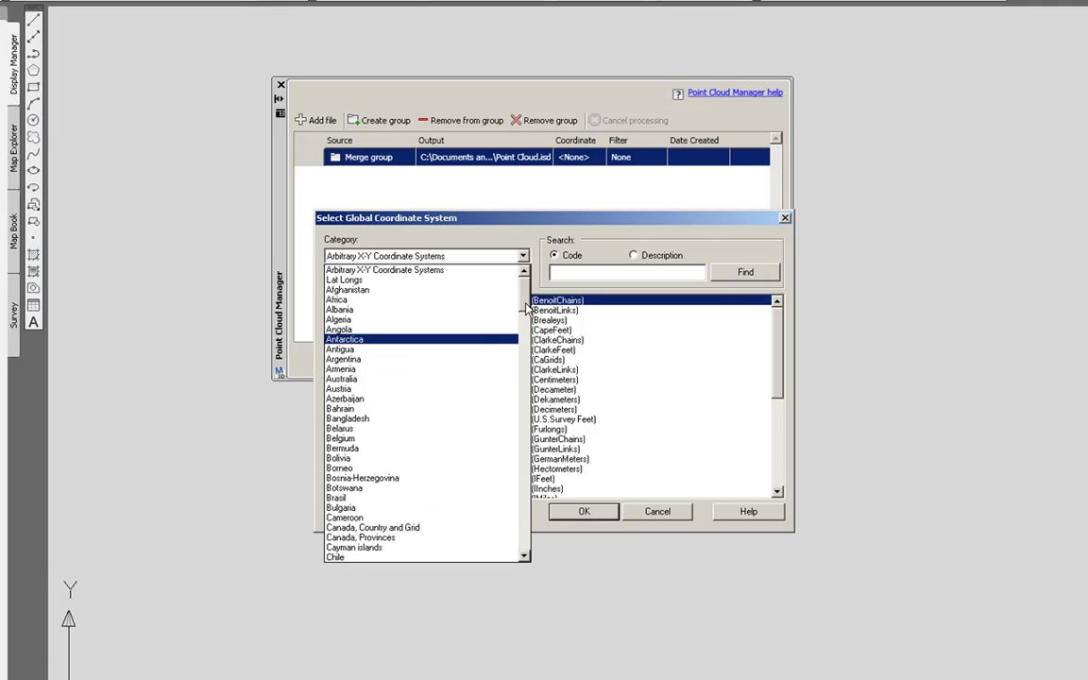
pyautogui.moveTo(526, 307); pyautogui.dragTo(524, 473)
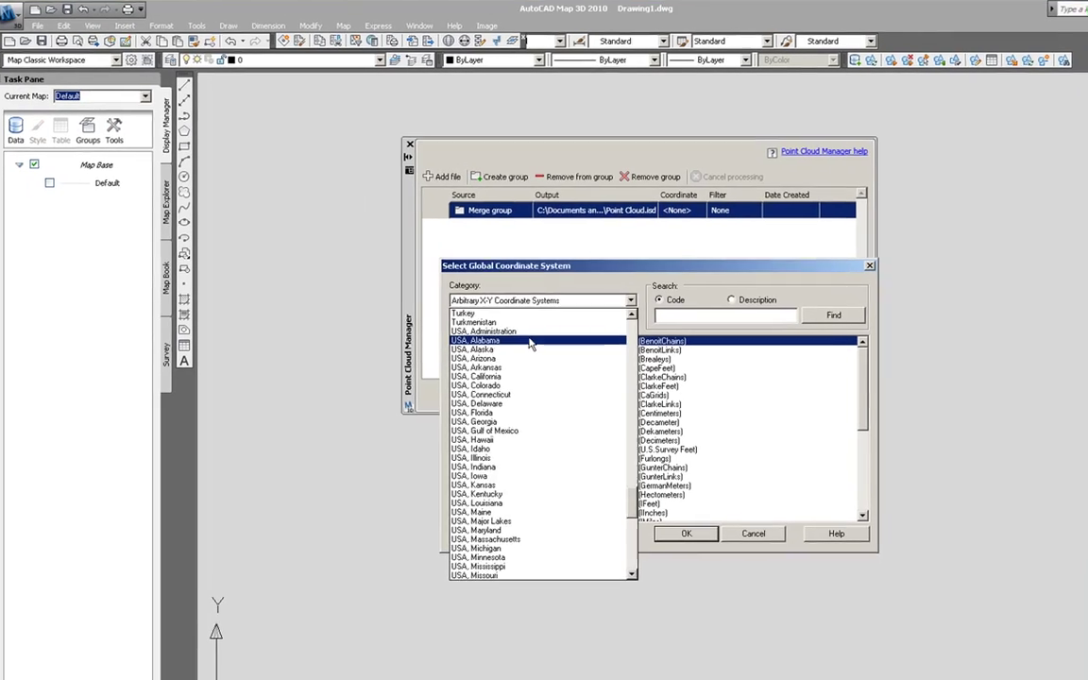
pyautogui.press('Escape')
pyautogui.click(662, 512)
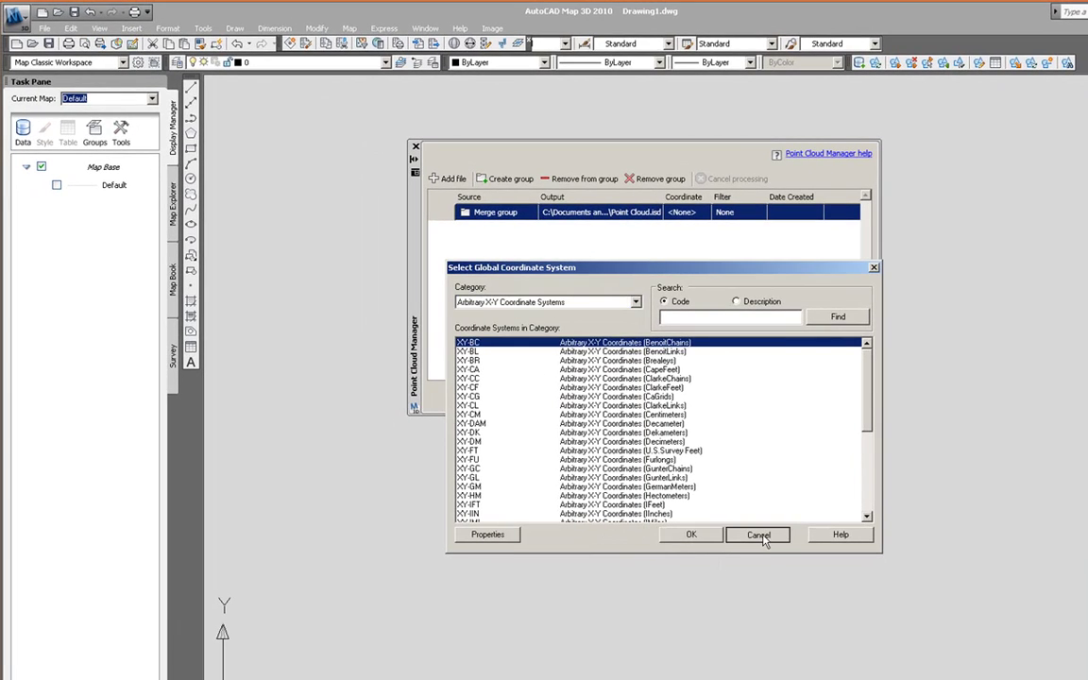
# Step: Add 031G05G066.las and 031G05G067.las to the merge group from the ClassifiedLAS folder in Point Cloud Data under Map 2010 Stuff on the desktop
pyautogui.rightClick(515, 217)
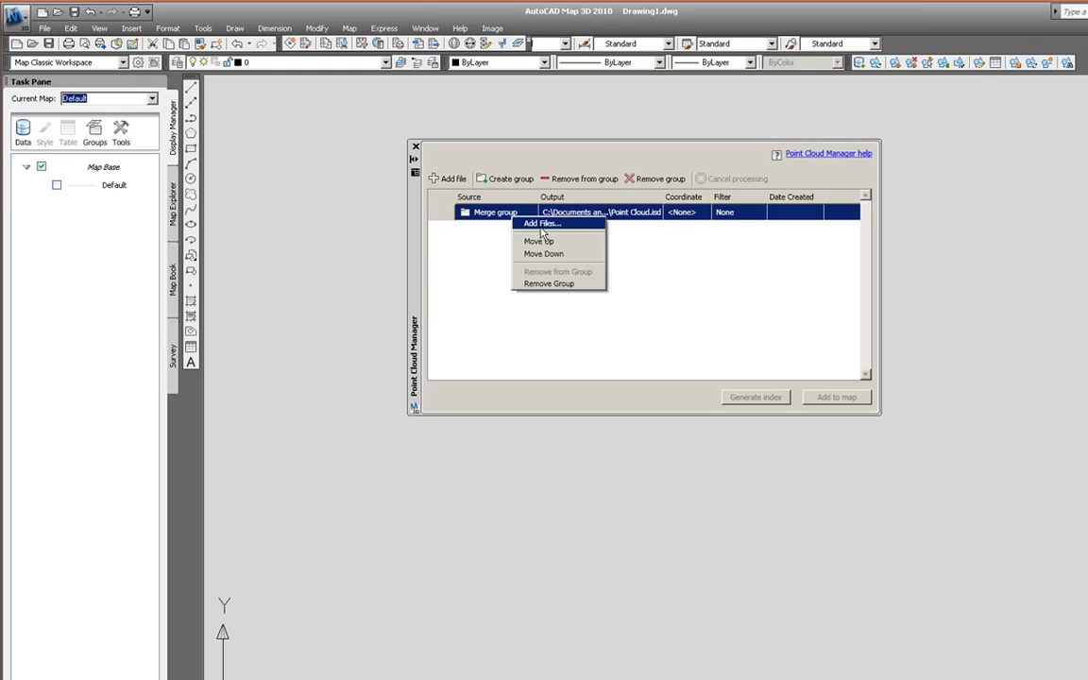
pyautogui.click(542, 225)
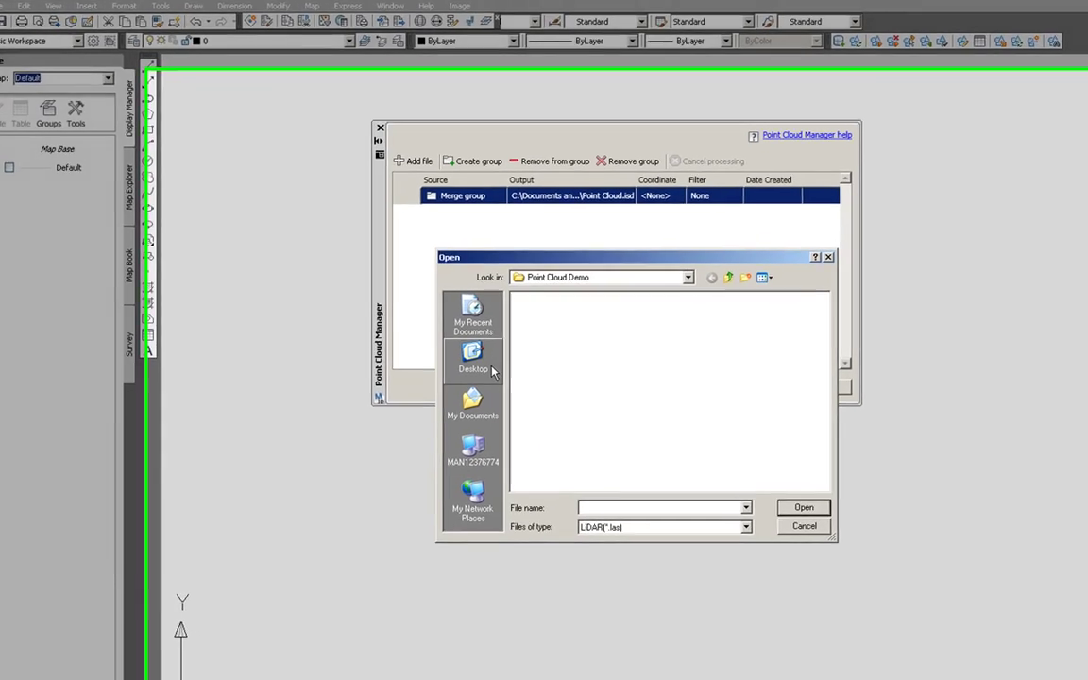
pyautogui.click(505, 368)
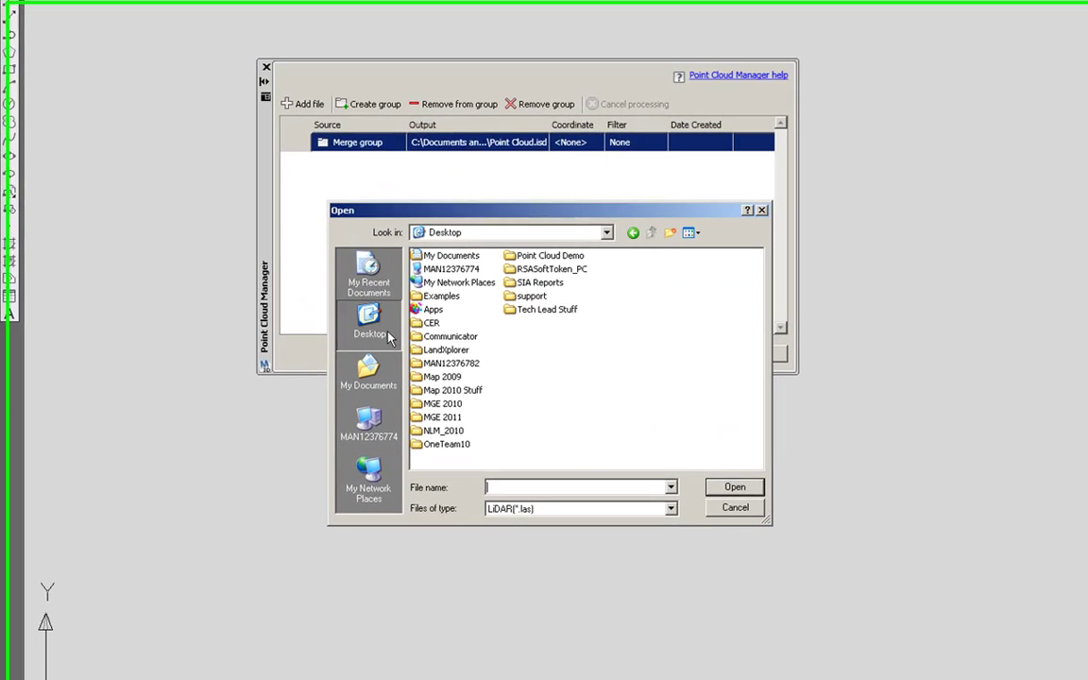
pyautogui.doubleClick(446, 388)
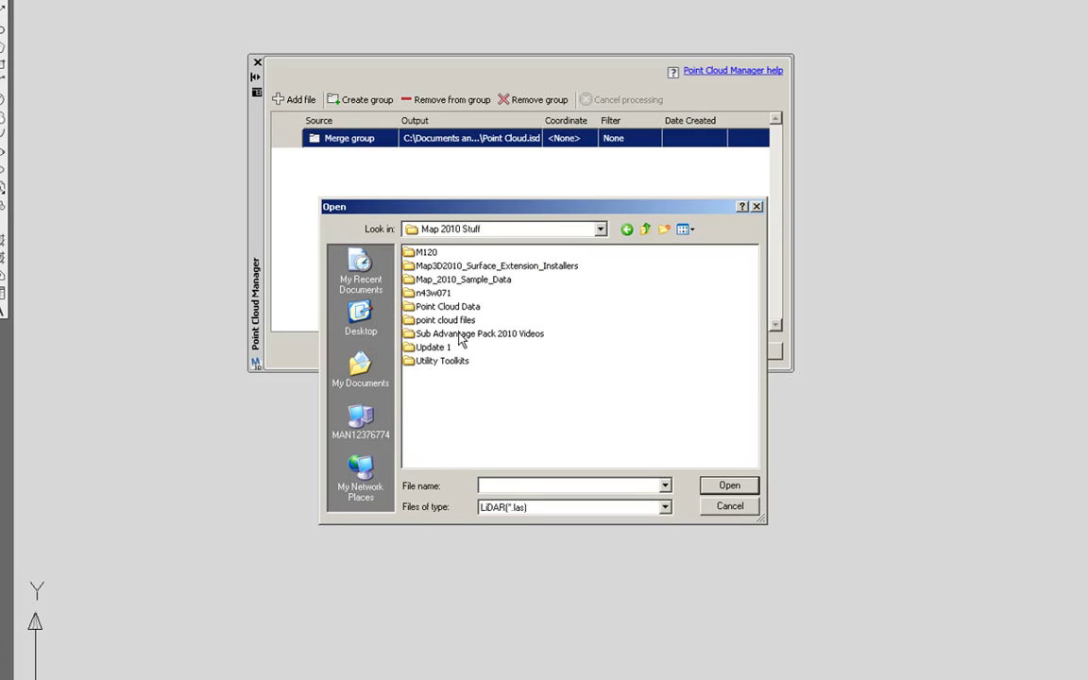
pyautogui.doubleClick(437, 307)
pyautogui.doubleClick(440, 252)
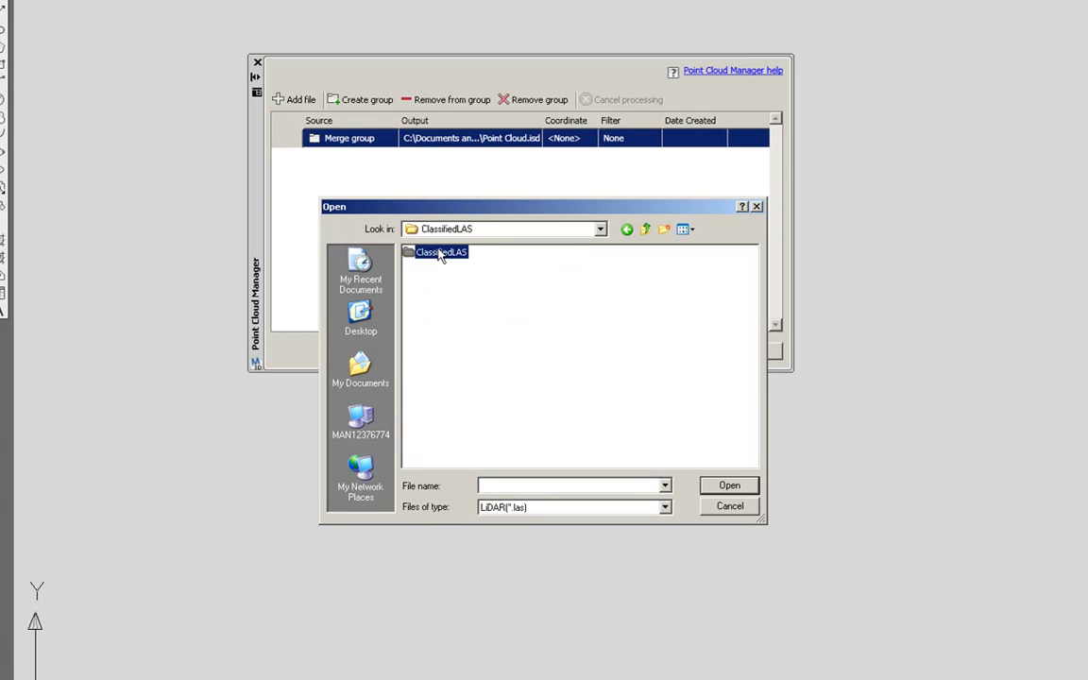
pyautogui.click(442, 267)
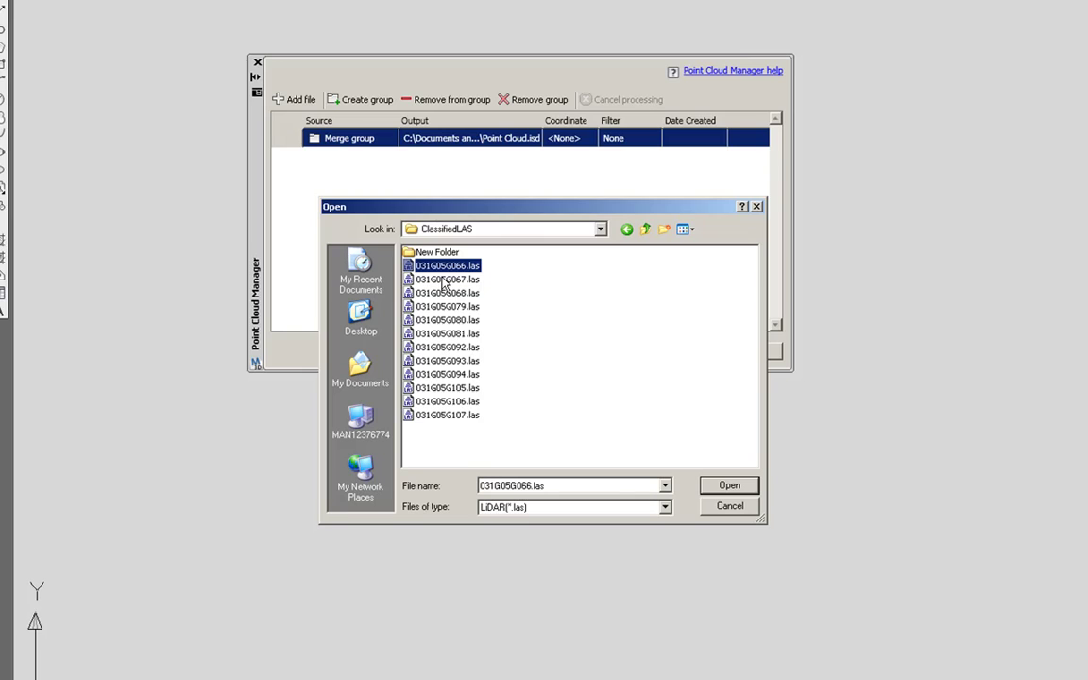
pyautogui.keyDown('ctrl'); pyautogui.click(444, 281); pyautogui.keyUp('ctrl')
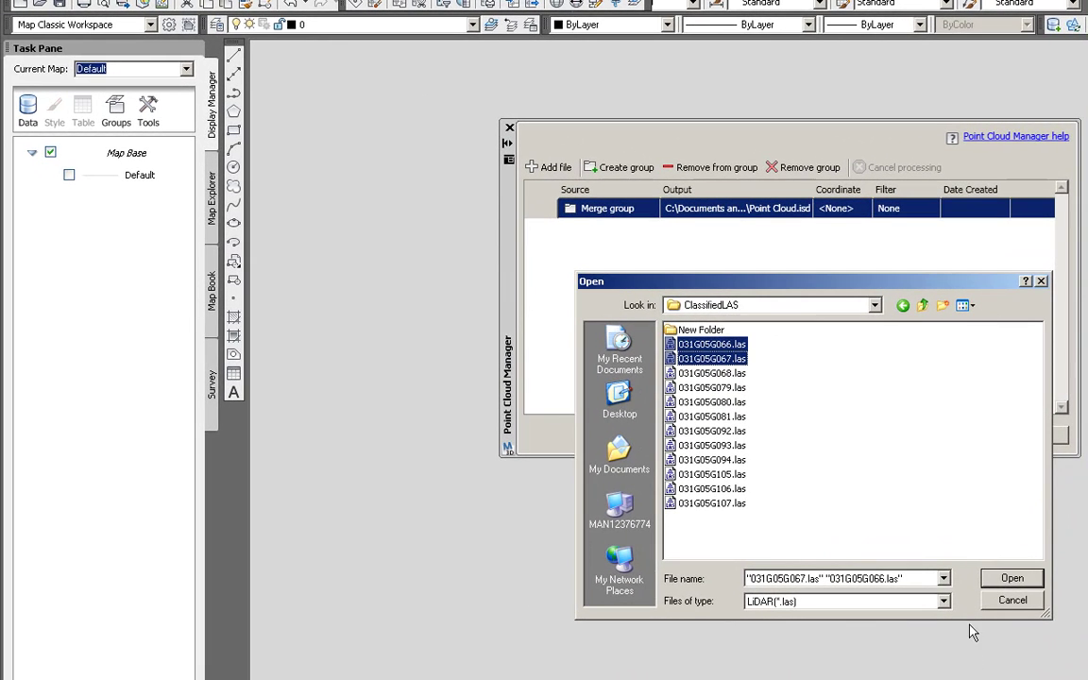
pyautogui.click(1001, 580)
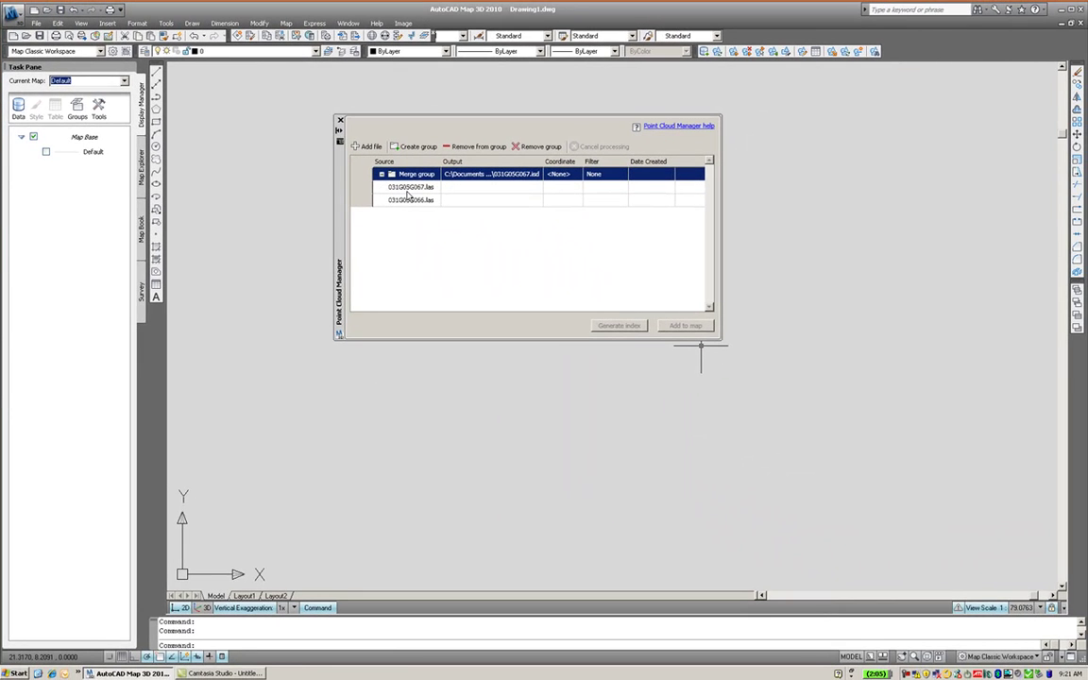
# Step: Generate the point cloud index for the merge group and its two LAS files
pyautogui.click(408, 191)
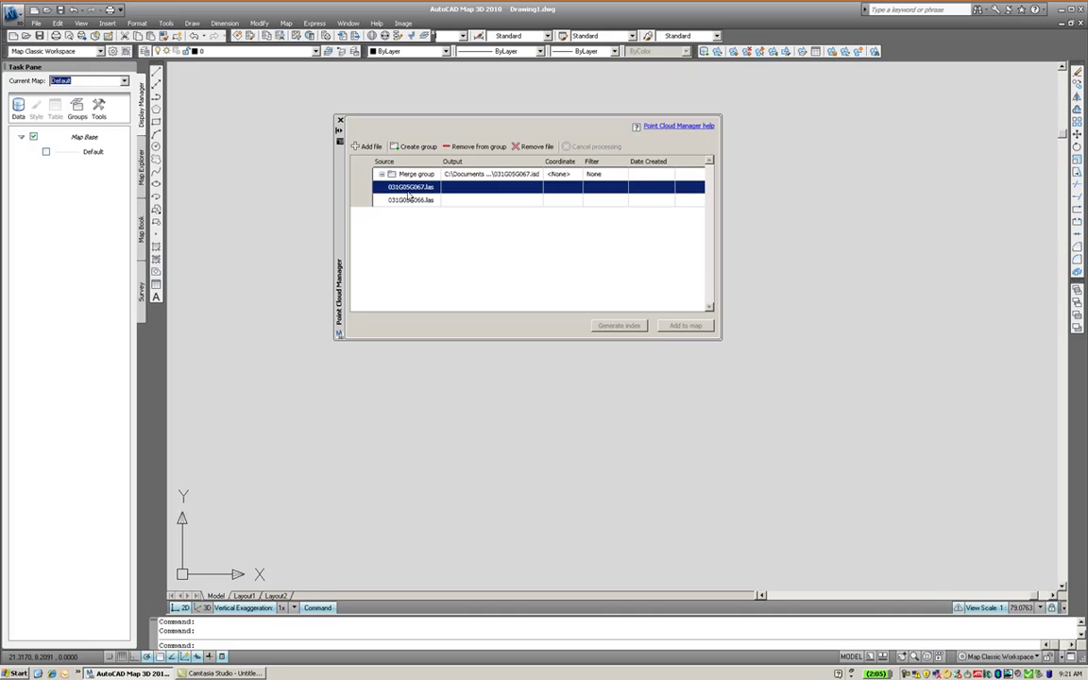
pyautogui.click(414, 200)
pyautogui.keyDown('shift'); pyautogui.click(413, 177); pyautogui.keyUp('shift')
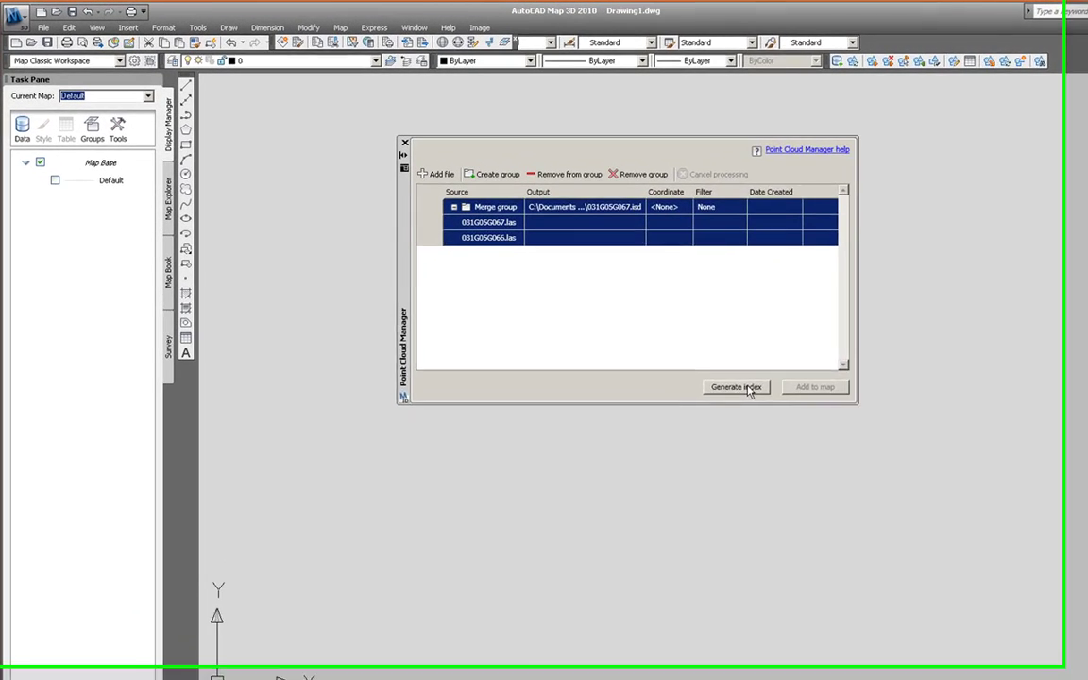
pyautogui.click(750, 390)
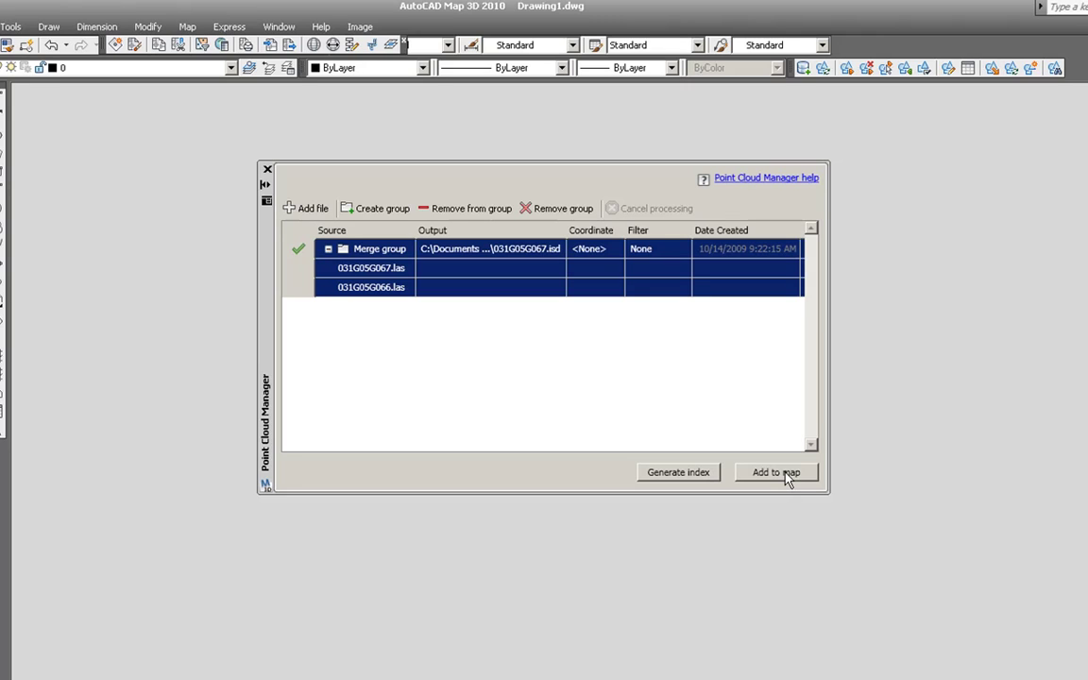
# Step: Add the indexed merge group to the map, close the Point Cloud Manager and zoom to show the whole point cloud
pyautogui.click(786, 472)
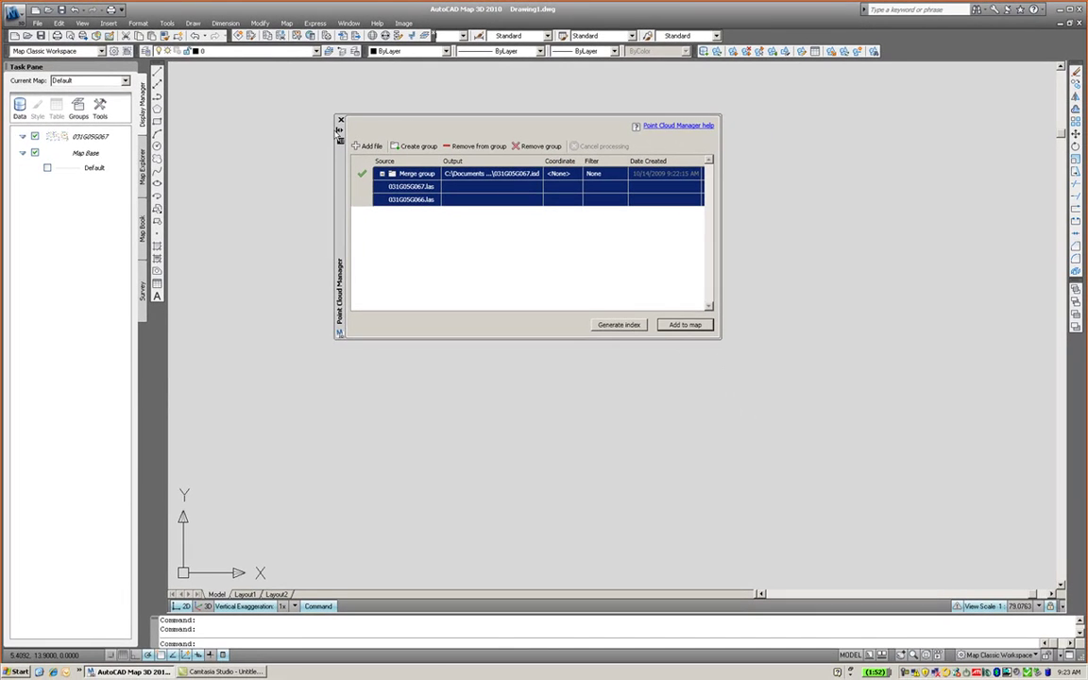
pyautogui.click(341, 121)
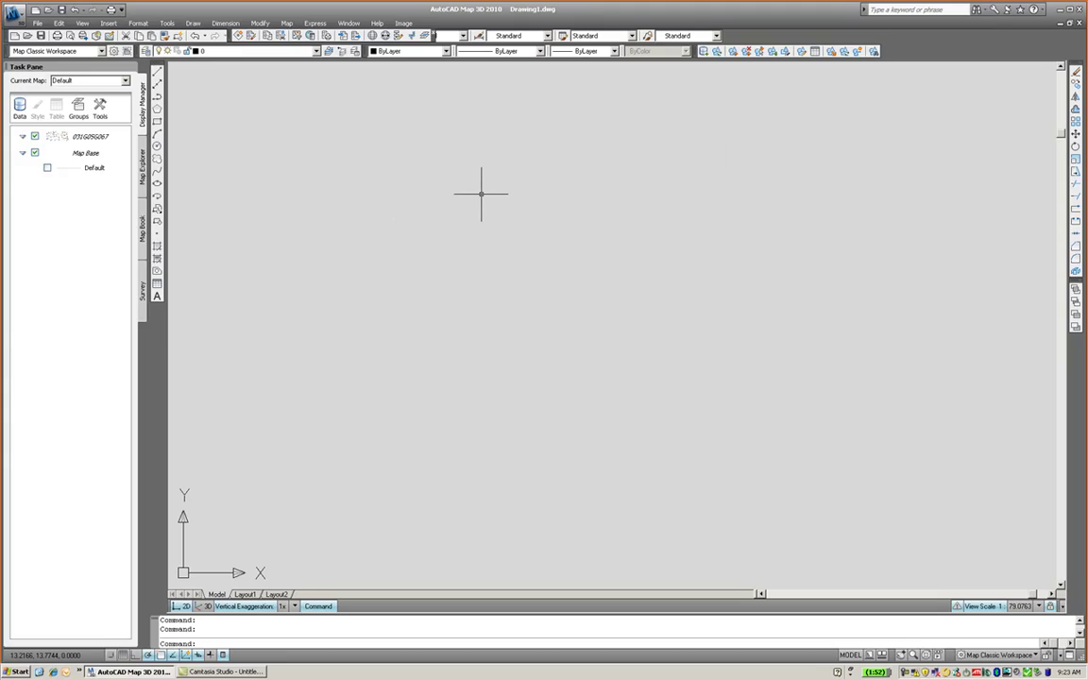
pyautogui.write('z')
pyautogui.press('Return')
pyautogui.write('e')
pyautogui.press('Return')
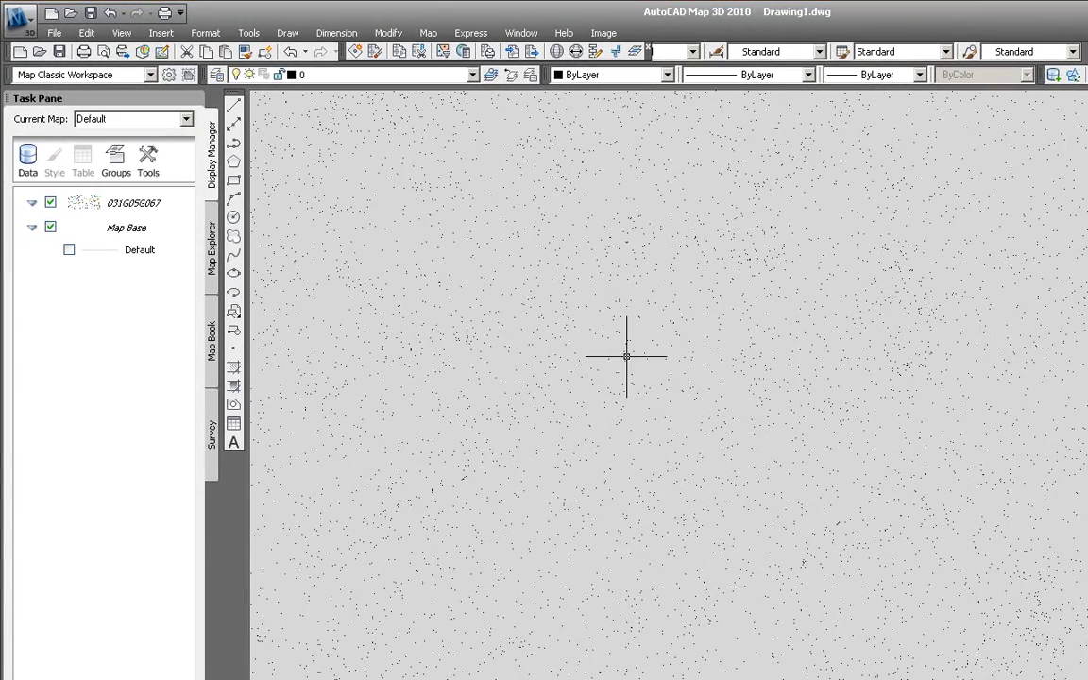
pyautogui.scroll(-7, 627, 356)
pyautogui.scroll(2, 627, 359)
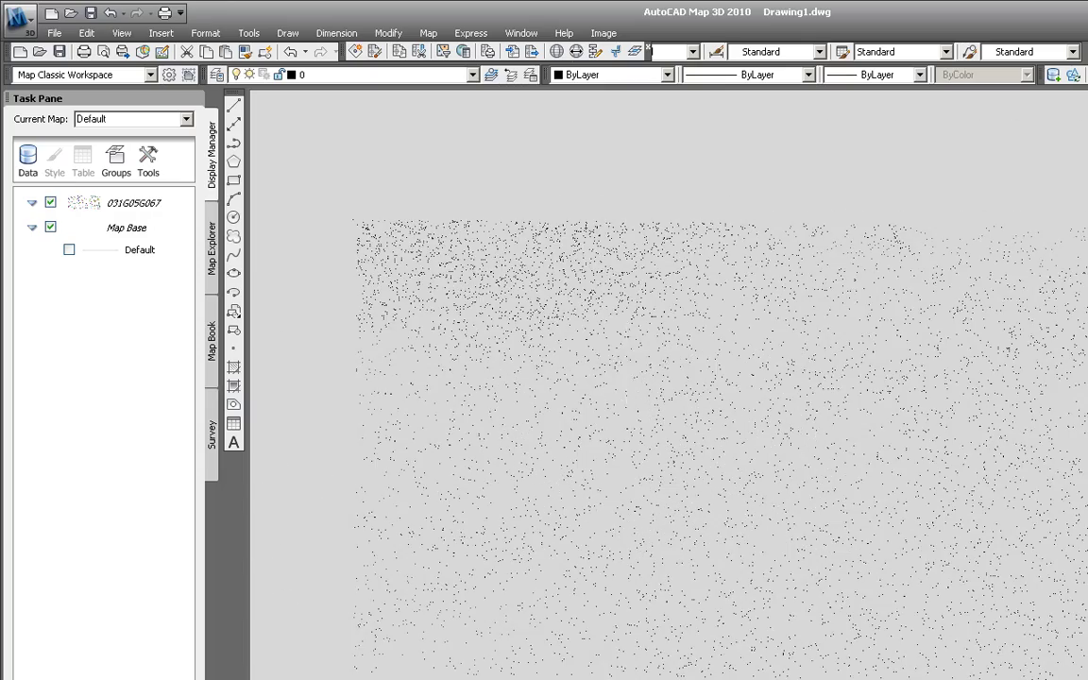
# Step: Set the uniform background of 2D model space to White in the drawing window colors and accept the options
pyautogui.write('op')
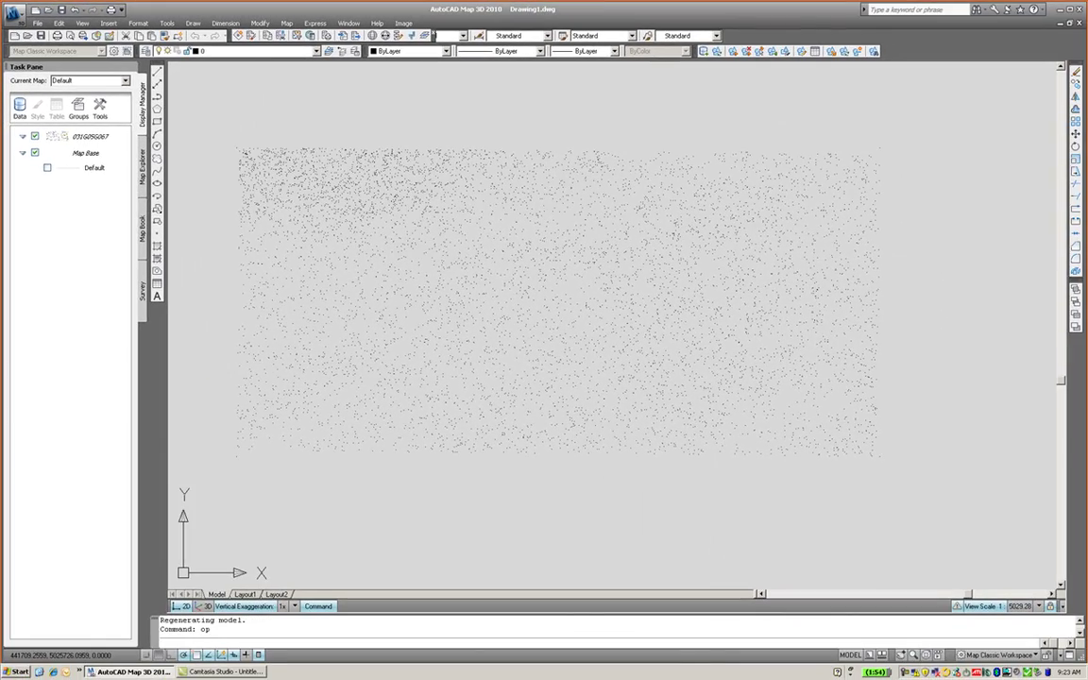
pyautogui.press('Return')
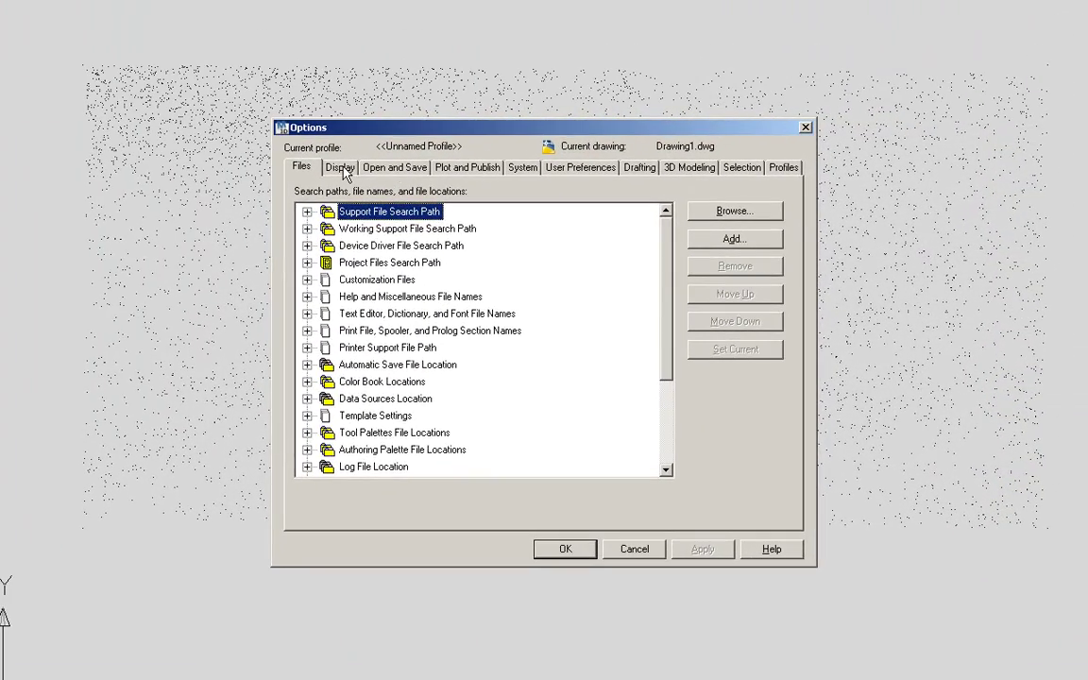
pyautogui.click(341, 166)
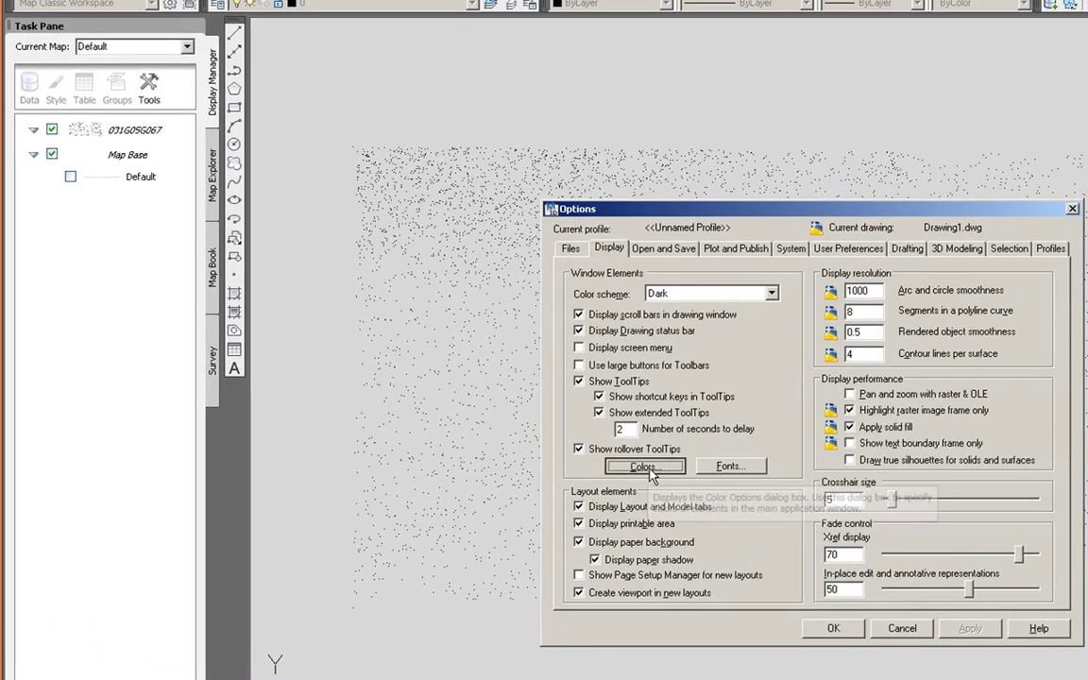
pyautogui.click(650, 473)
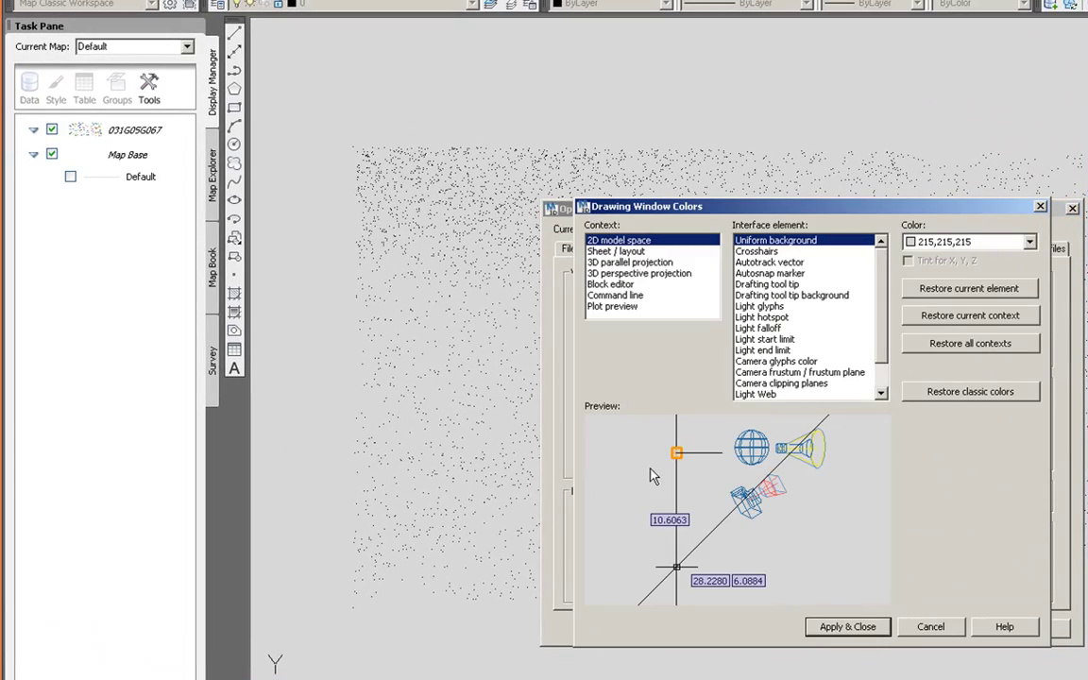
pyautogui.click(1029, 242)
pyautogui.click(956, 341)
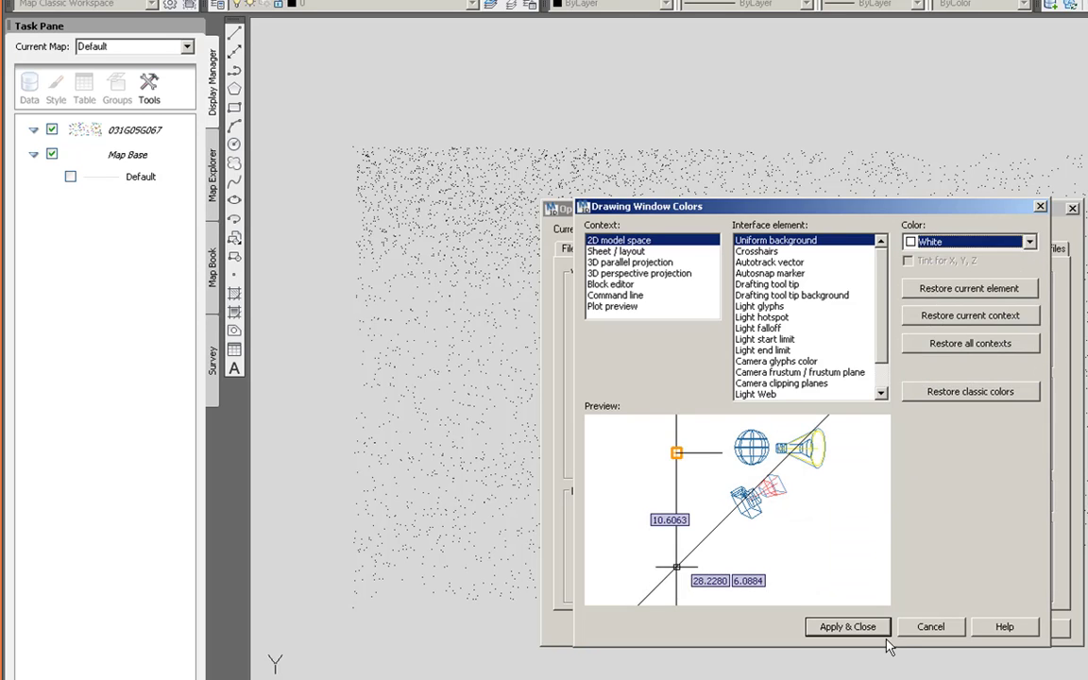
pyautogui.click(847, 626)
pyautogui.click(839, 628)
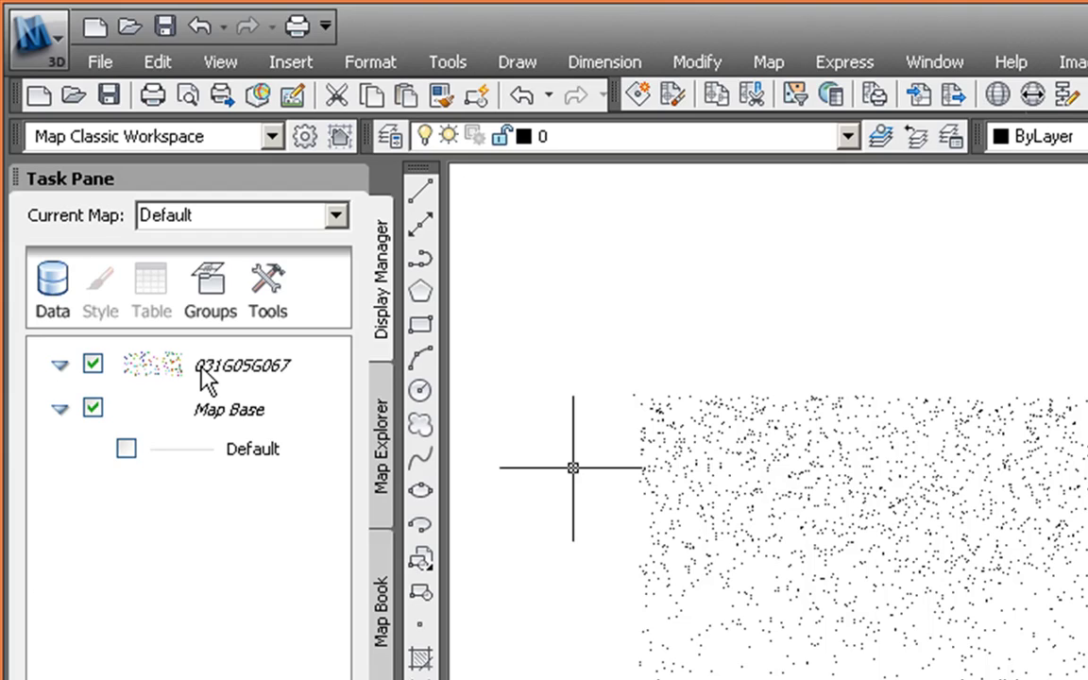
# Step: Hide the 031G05G067 point cloud layer and show it again
pyautogui.click(93, 367)
pyautogui.click(93, 364)
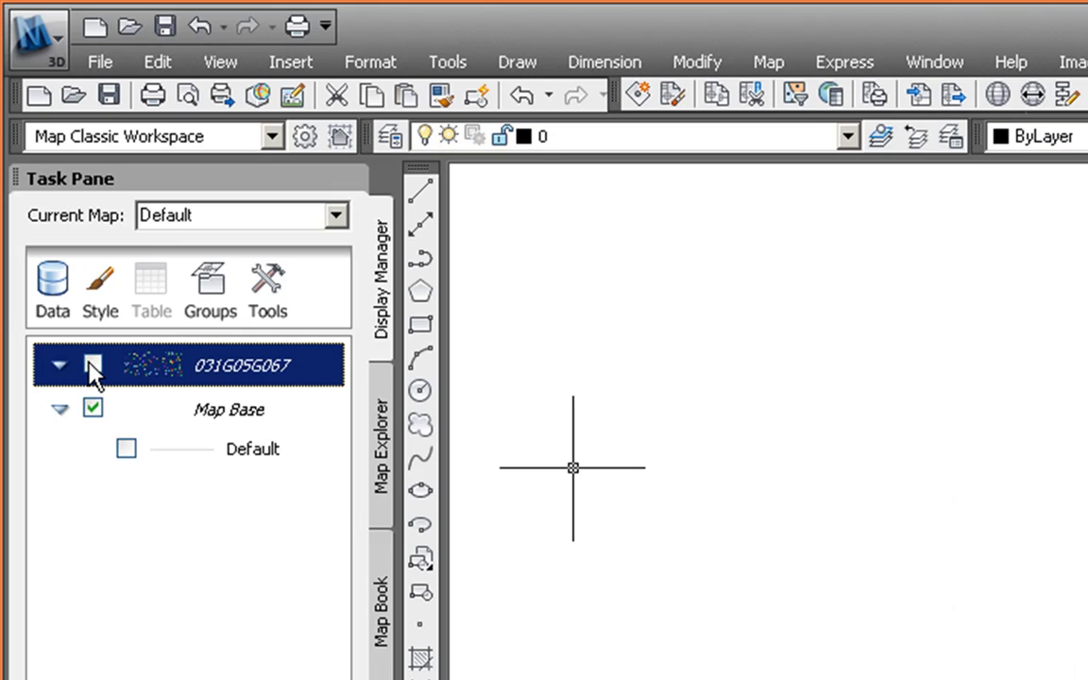
pyautogui.click(92, 365)
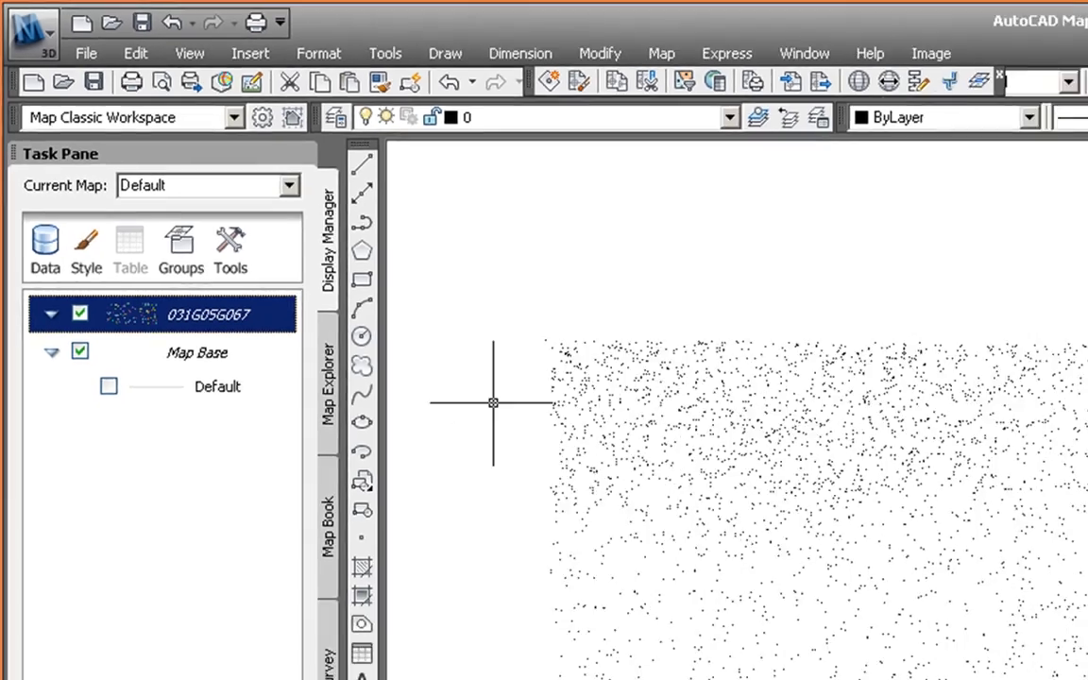
# Step: Switch to the Tool-based Ribbon Workspace and filter the point cloud by classification to include only 9 Water
pyautogui.hotkey('ctrl', '0')
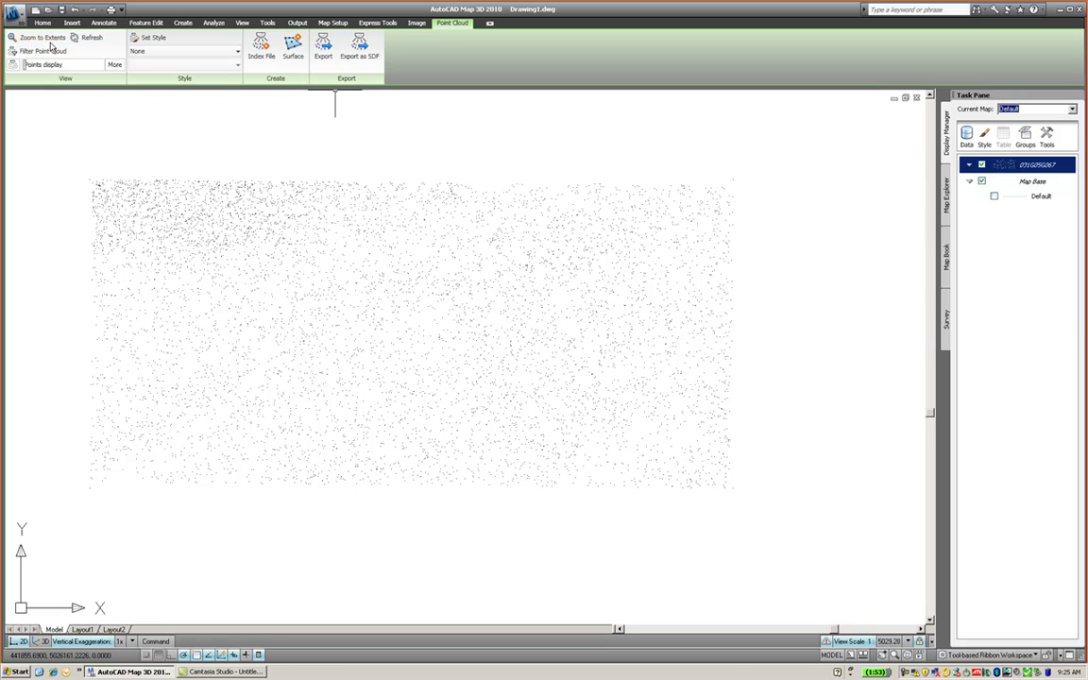
pyautogui.click(42, 50)
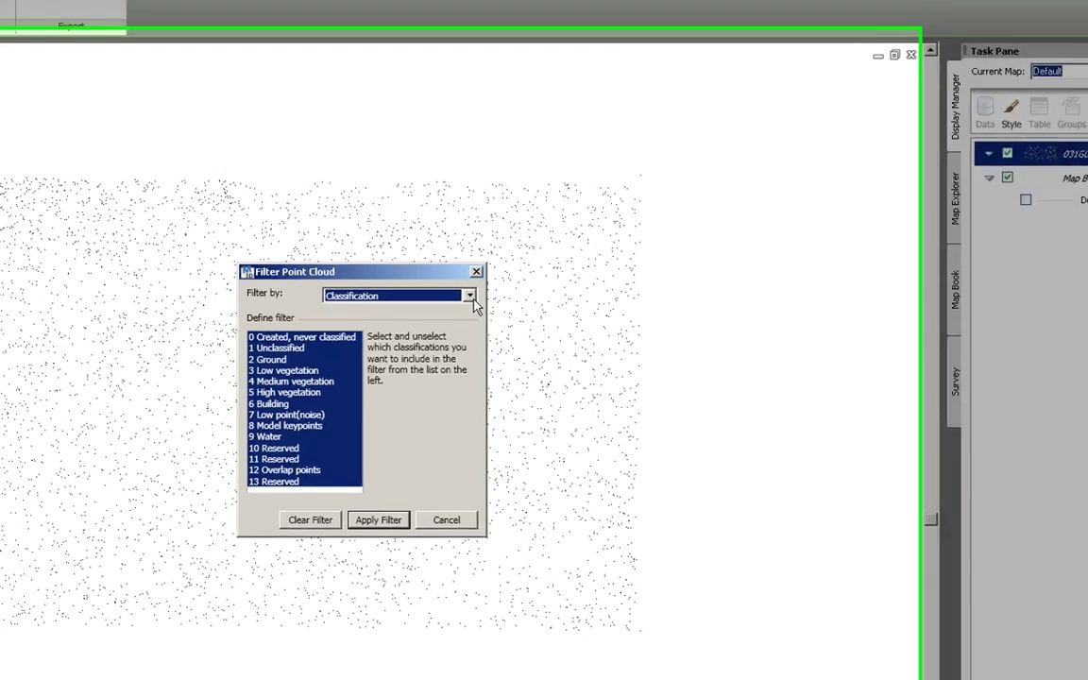
pyautogui.click(380, 314)
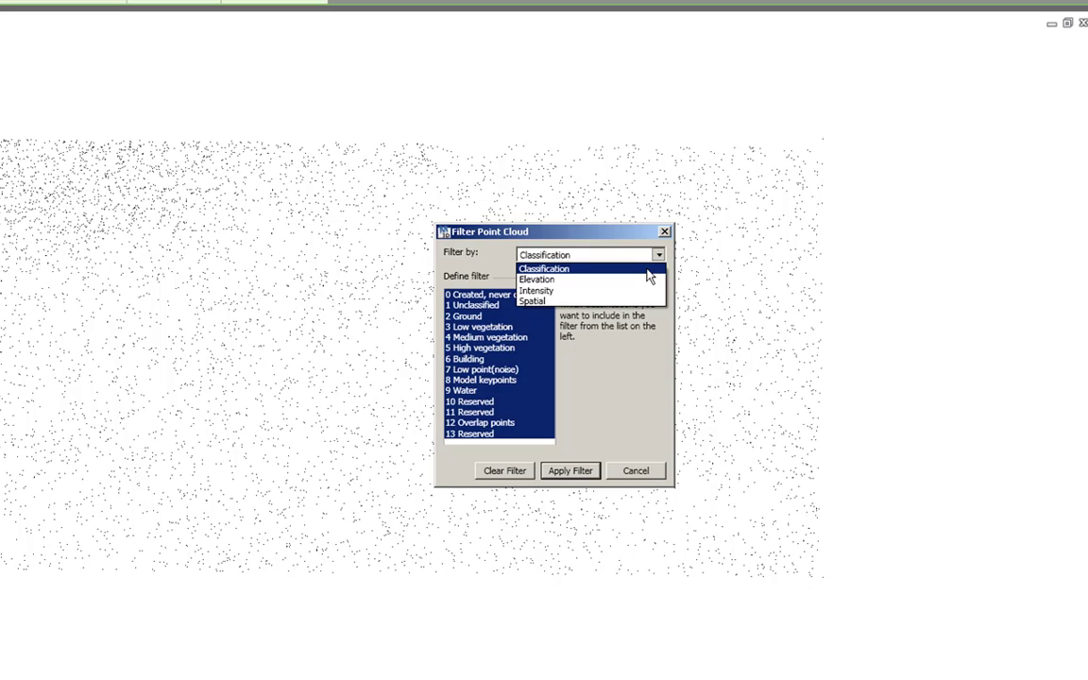
pyautogui.click(647, 270)
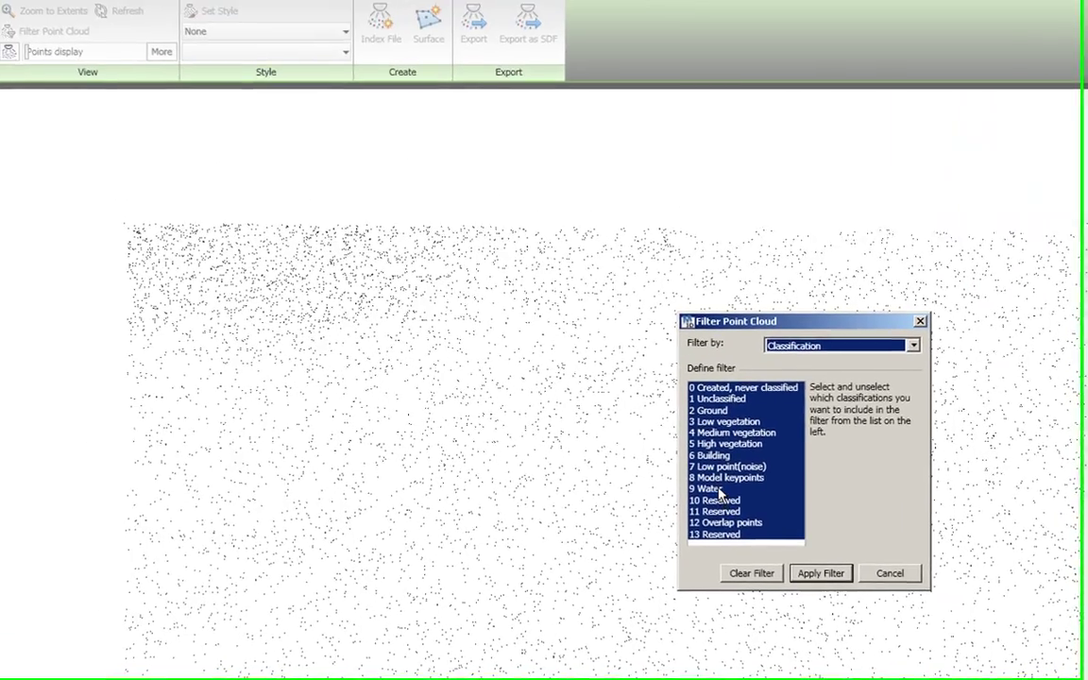
pyautogui.click(468, 390)
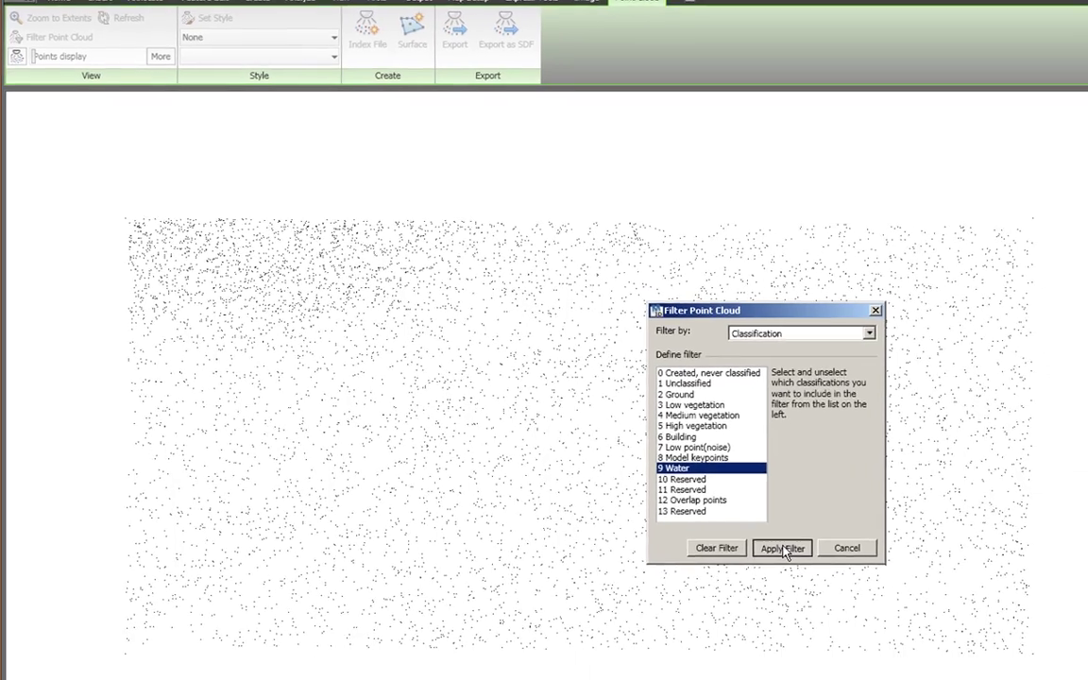
pyautogui.click(782, 548)
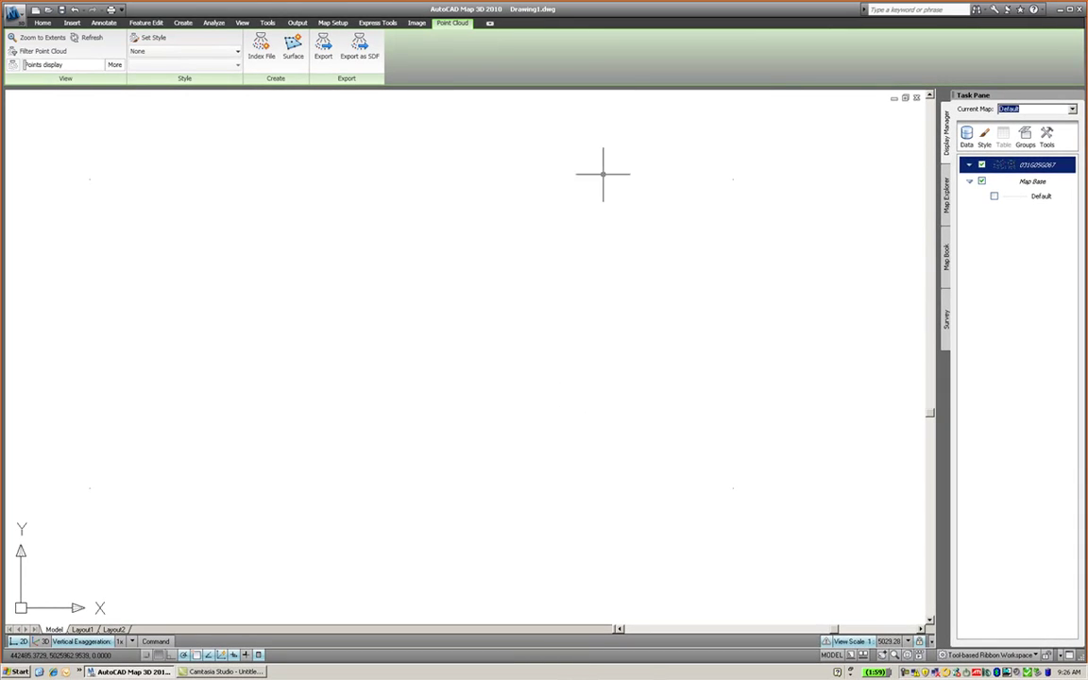
# Step: Clear the point cloud's Water classification filter, leave the filter settings and zoom to the drawing extents
pyautogui.click(38, 53)
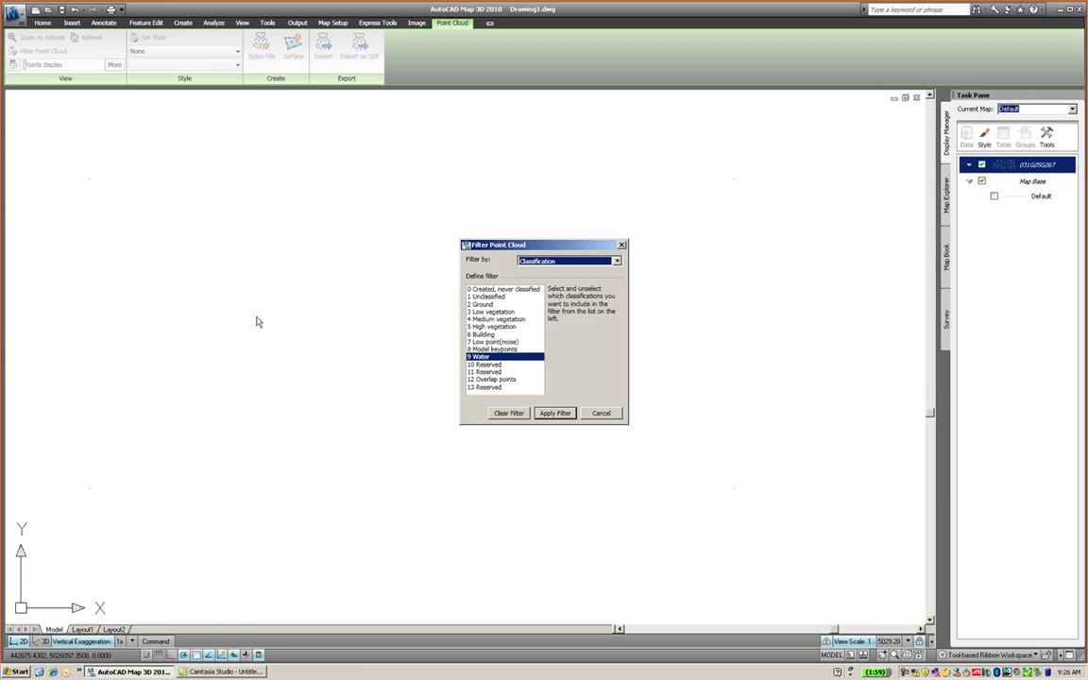
pyautogui.click(509, 412)
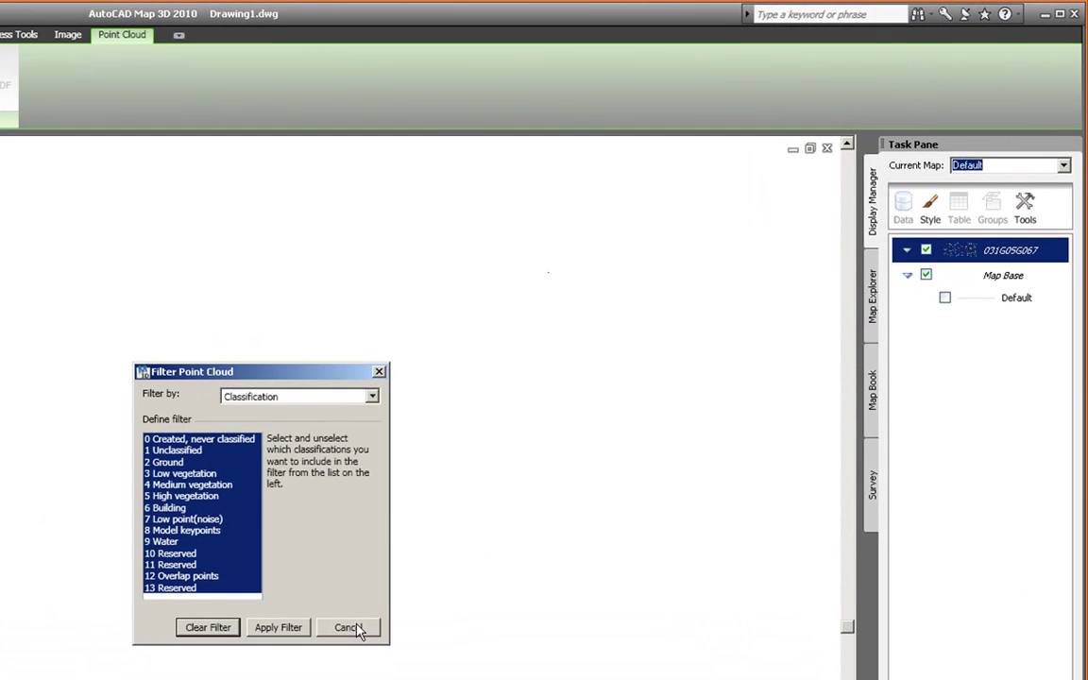
pyautogui.click(351, 626)
pyautogui.write('z')
pyautogui.press('Return')
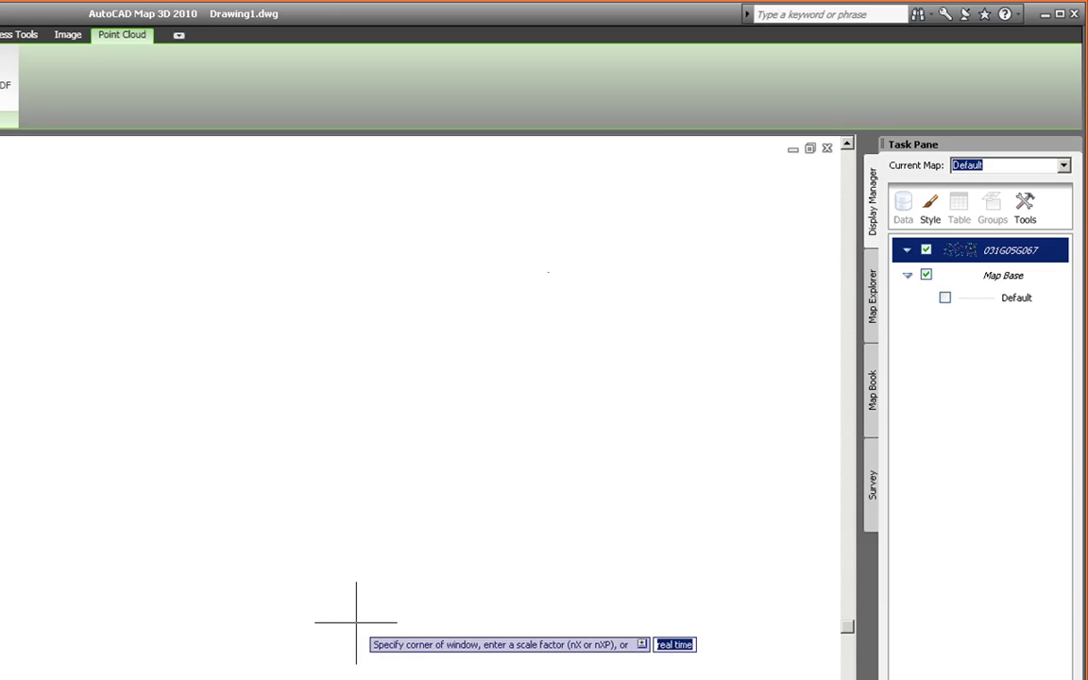
pyautogui.write('e')
pyautogui.press('Return')
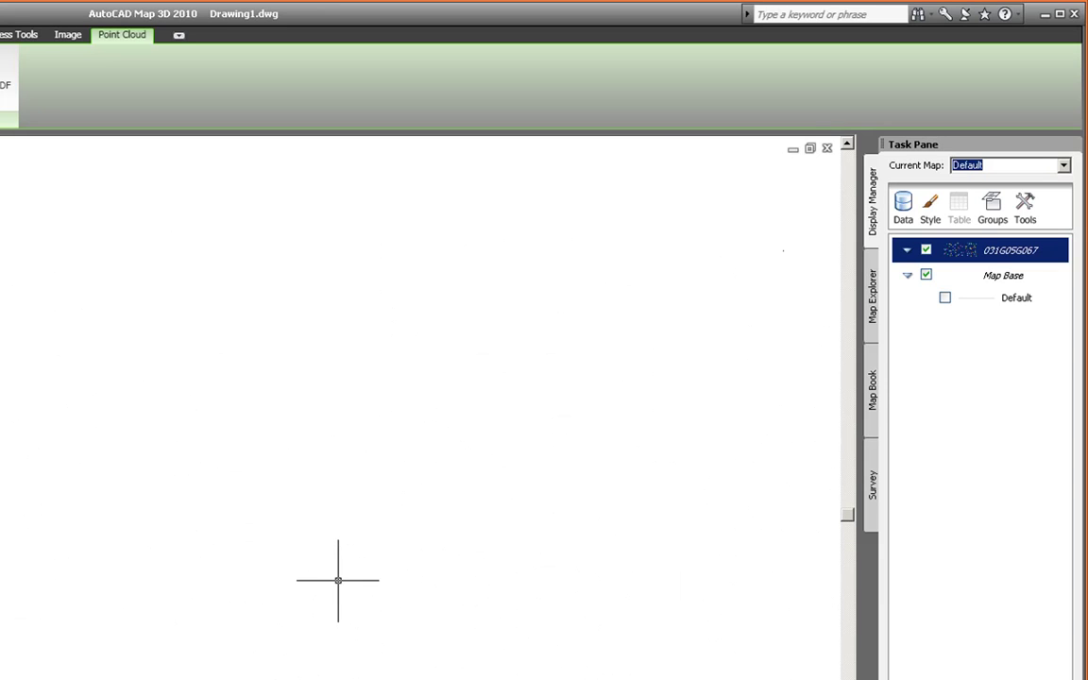
pyautogui.write('ze')
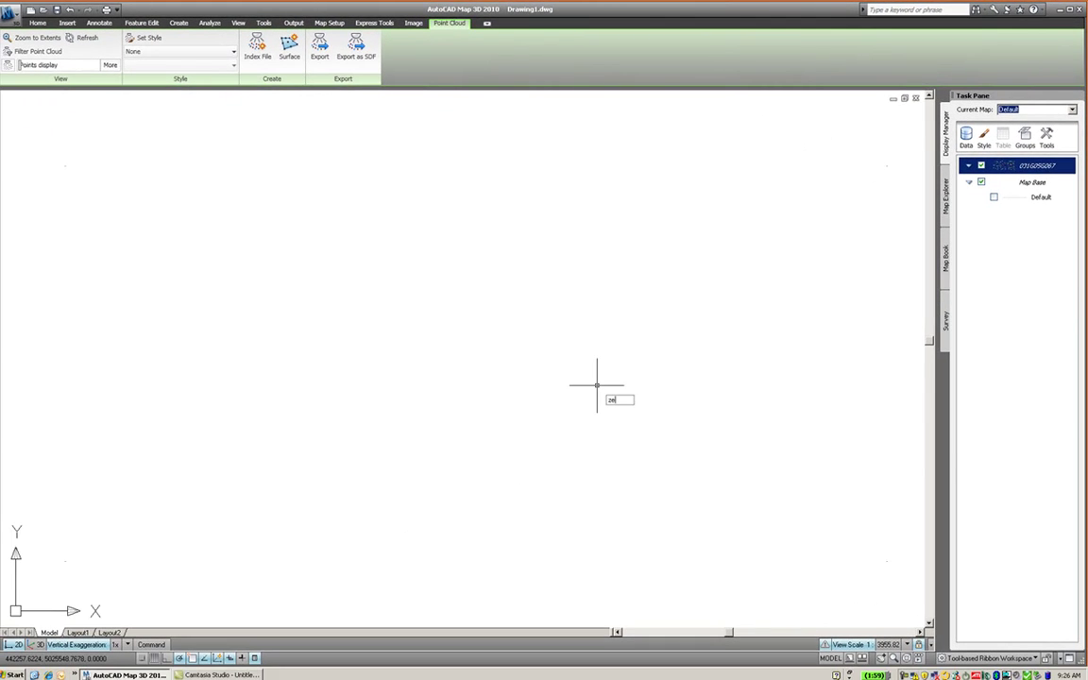
pyautogui.press('Return')
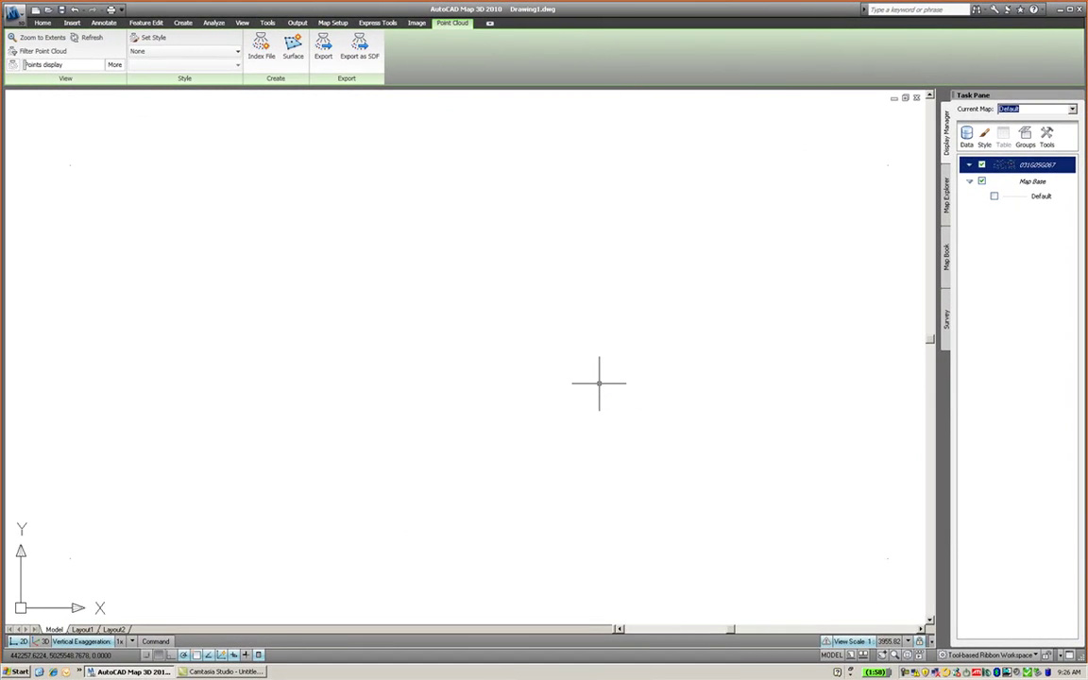
pyautogui.write('e')
pyautogui.press('Return')
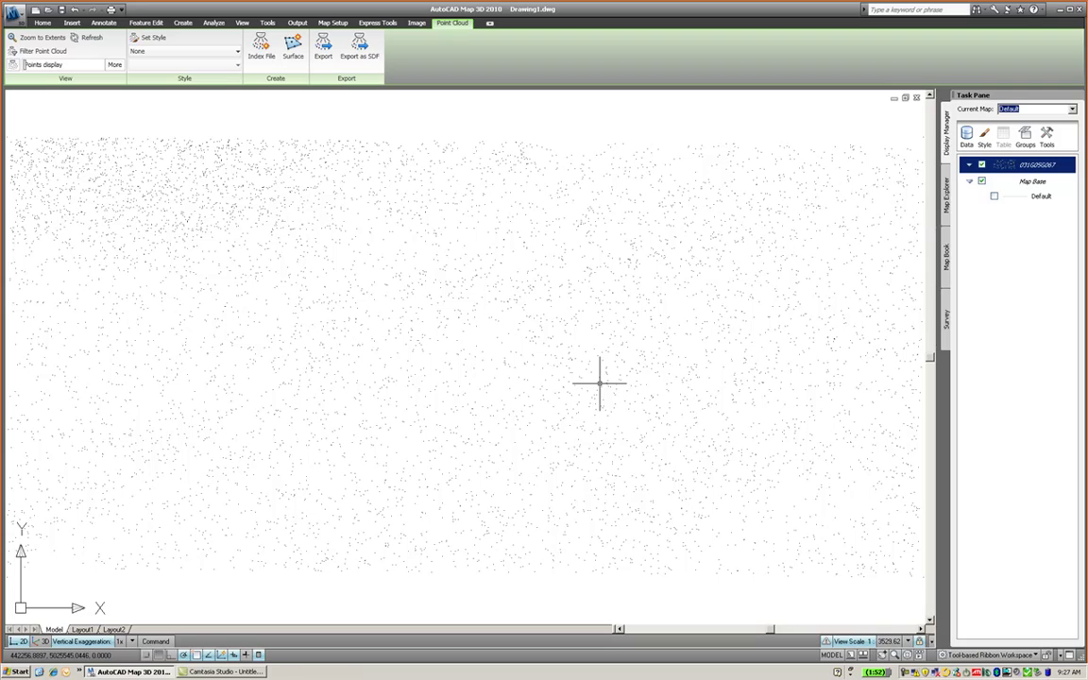
# Step: Examine the elevation filter's range format and data range for the point cloud, leaving it without applying a filter
pyautogui.click(49, 51)
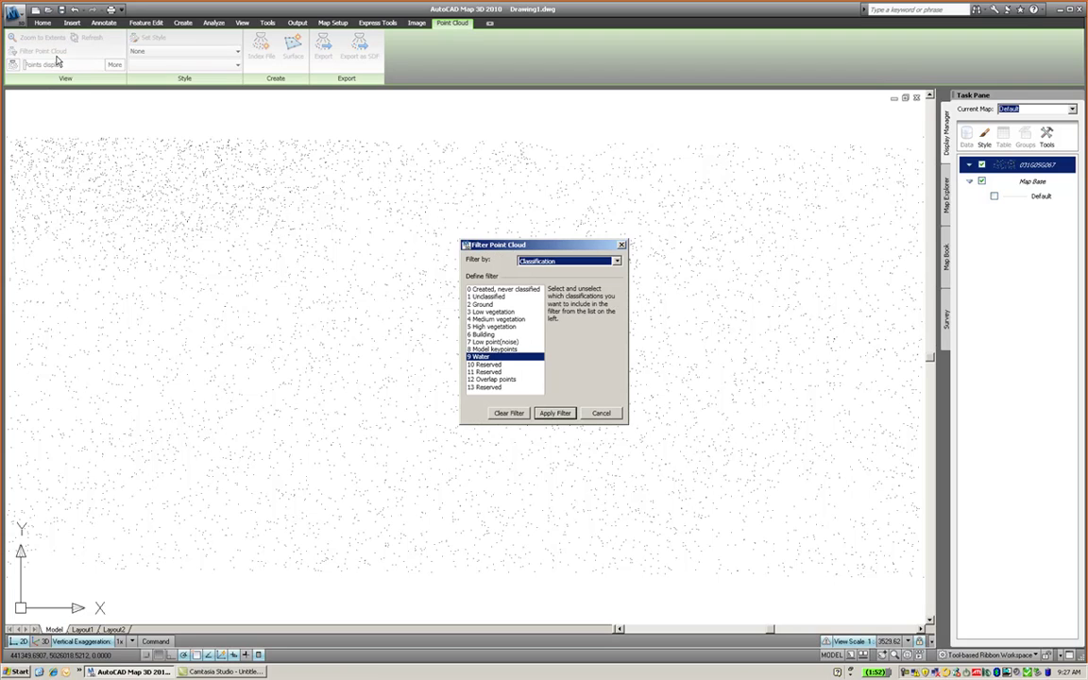
pyautogui.click(569, 262)
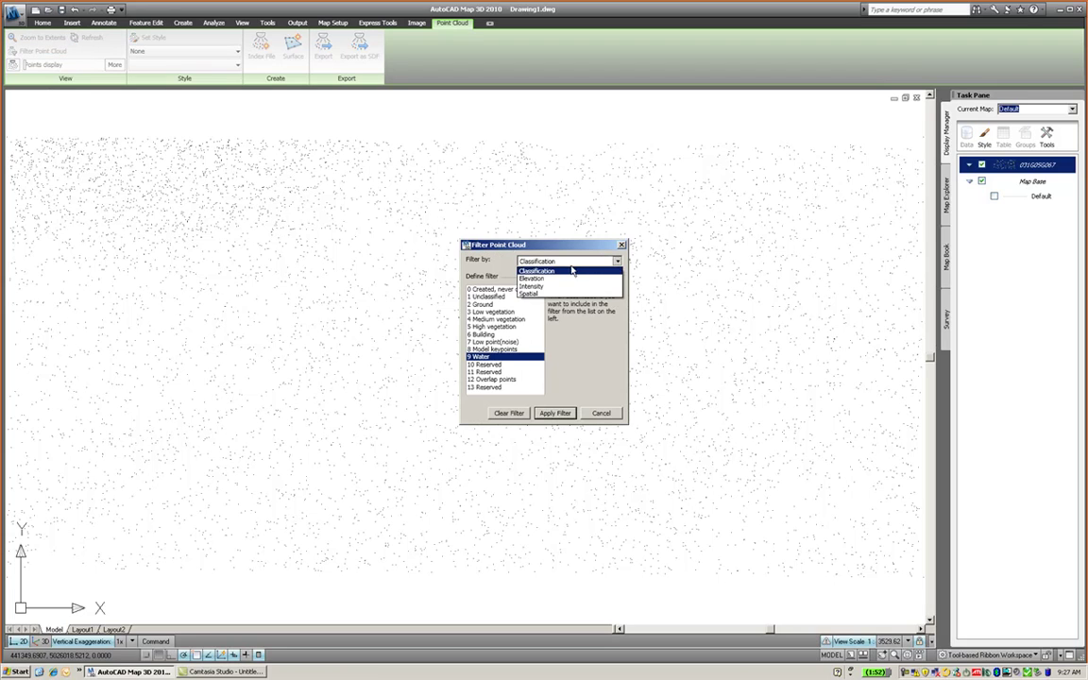
pyautogui.click(567, 278)
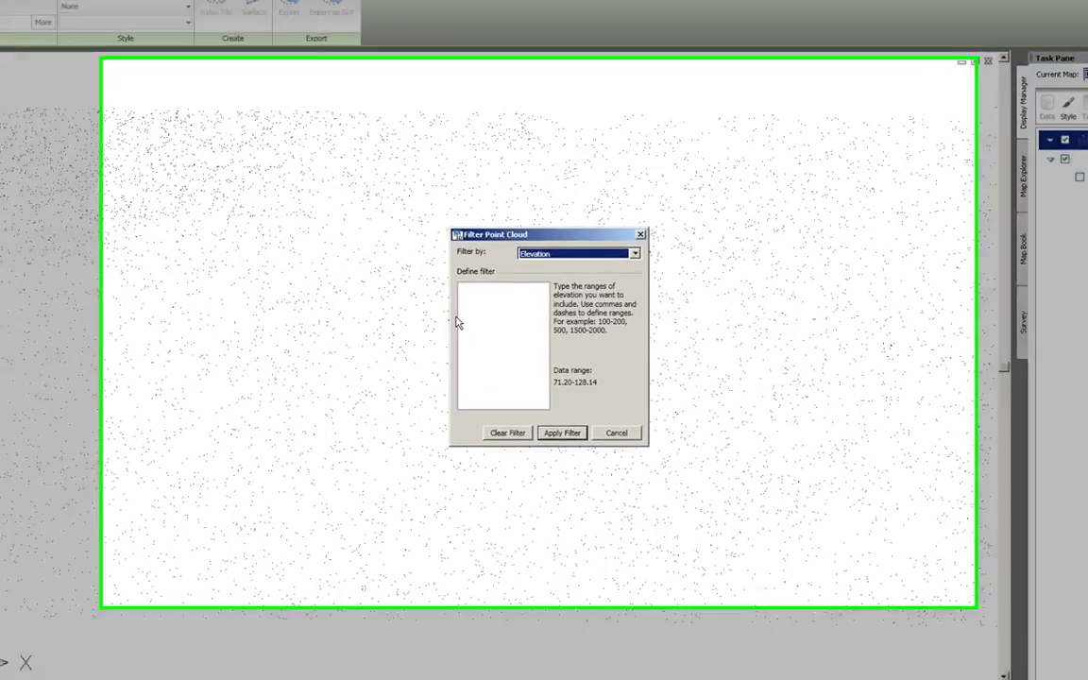
pyautogui.click(467, 300)
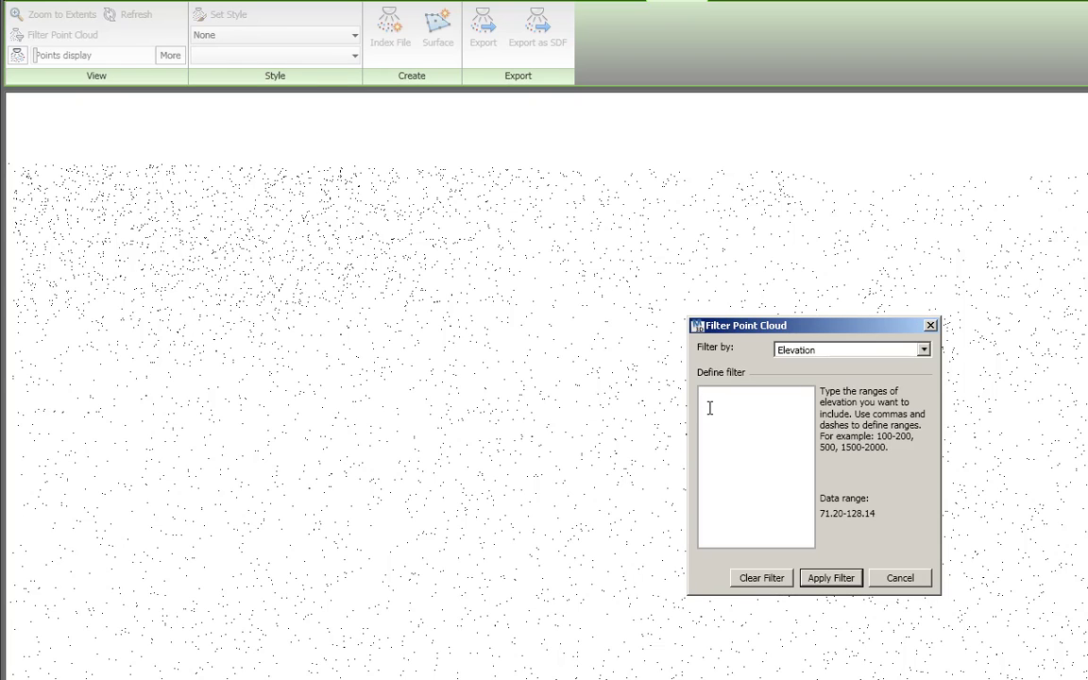
pyautogui.click(893, 580)
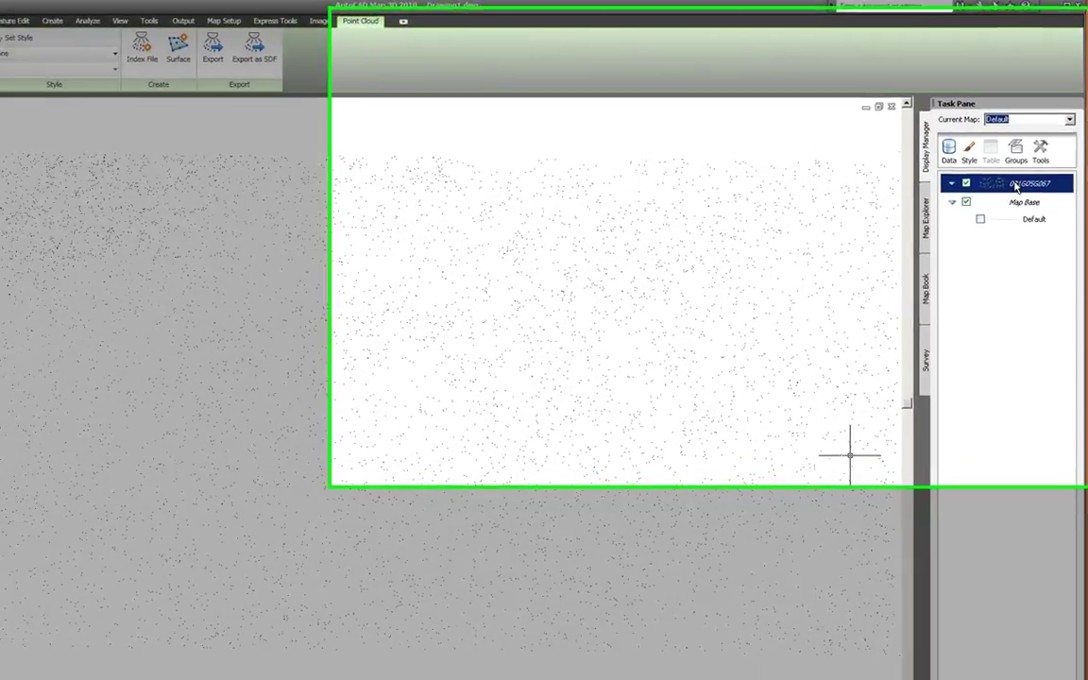
# Step: Inspect the display properties of the 031G05G067 layer and the general properties of the point cloud object, and close the properties
pyautogui.rightClick(1022, 166)
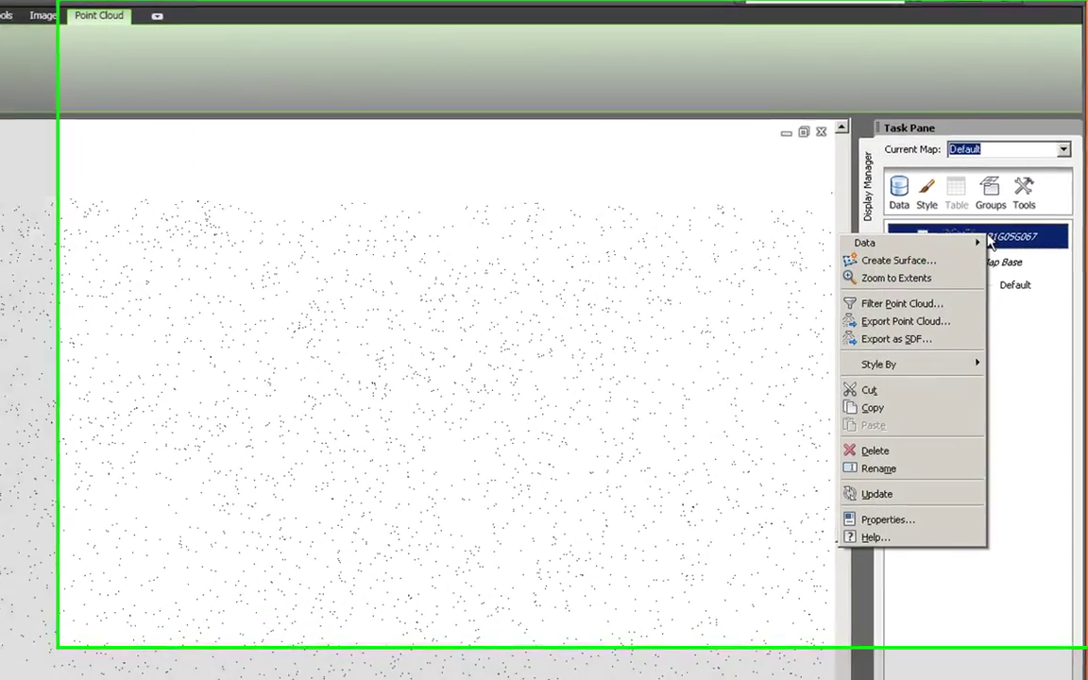
pyautogui.click(935, 548)
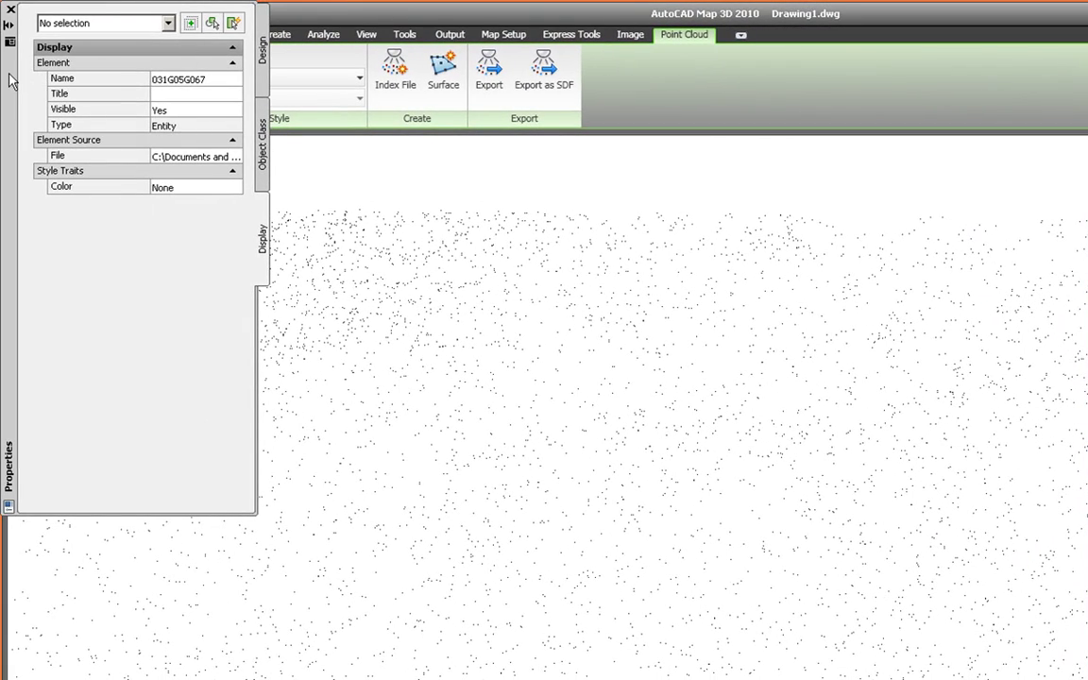
pyautogui.click(421, 289)
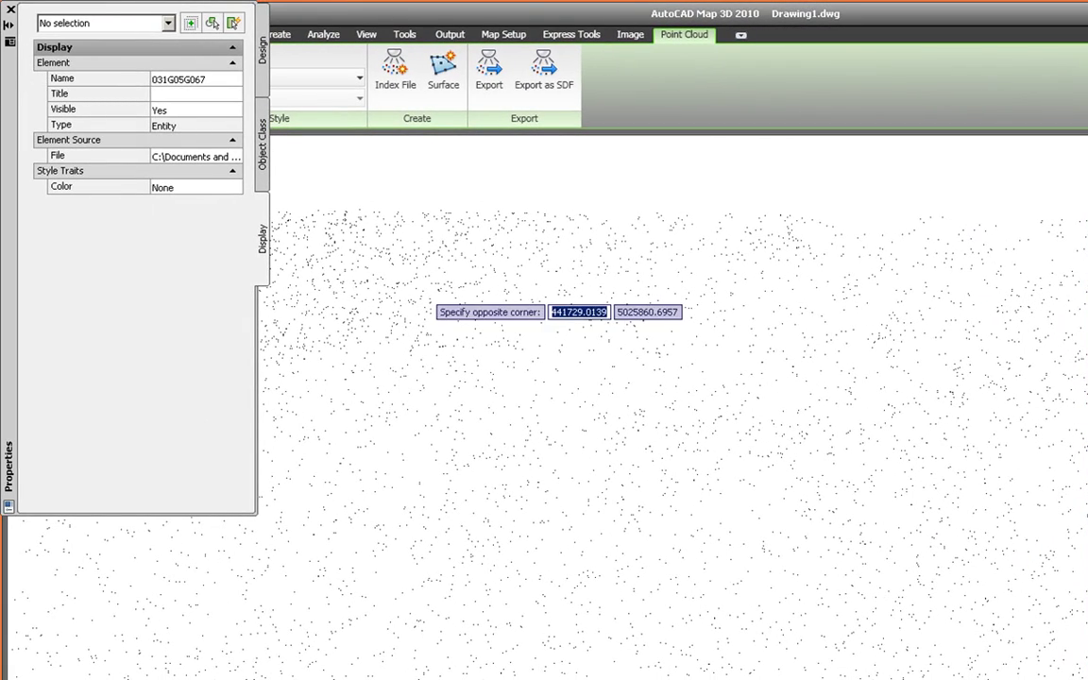
pyautogui.click(423, 291)
pyautogui.click(581, 407)
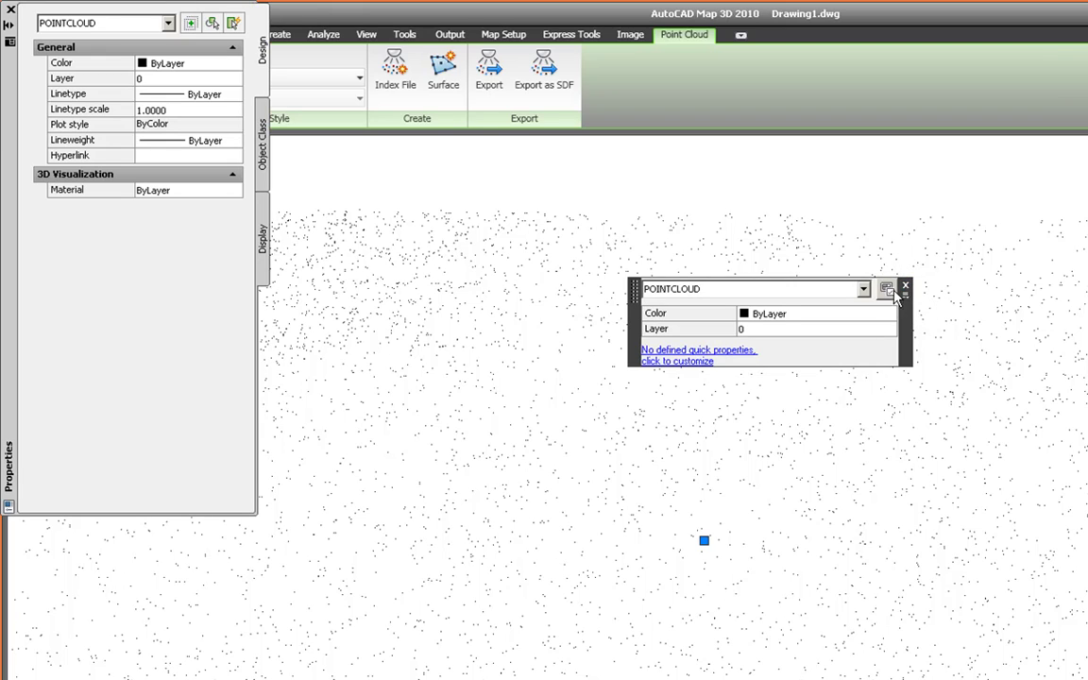
pyautogui.click(906, 288)
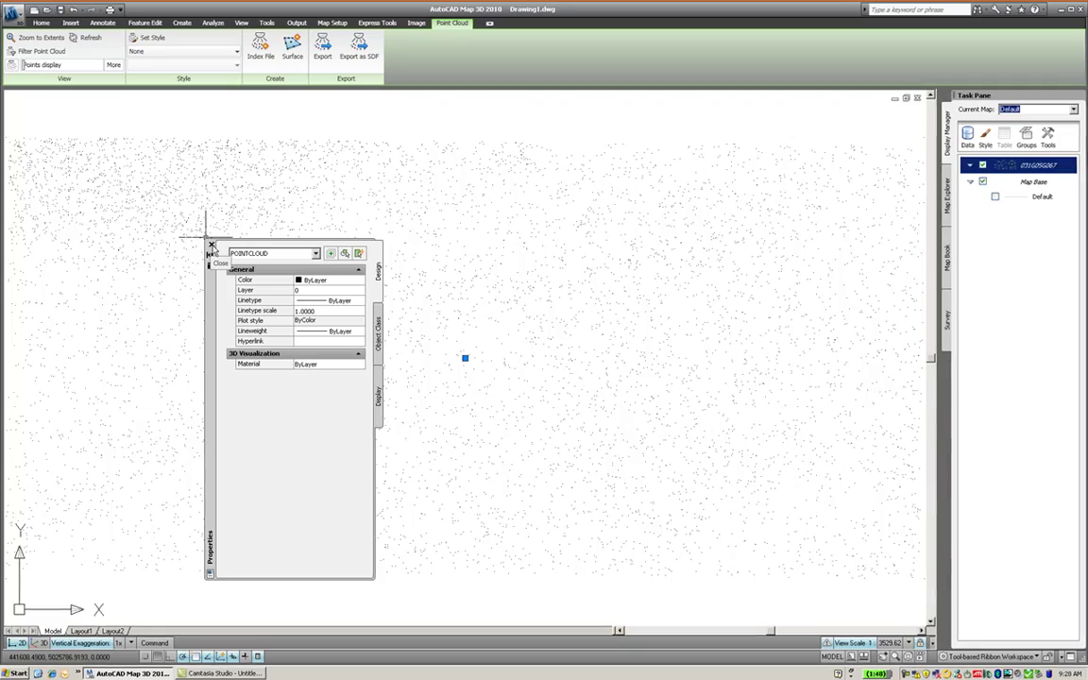
pyautogui.hotkey('ctrl', '1')
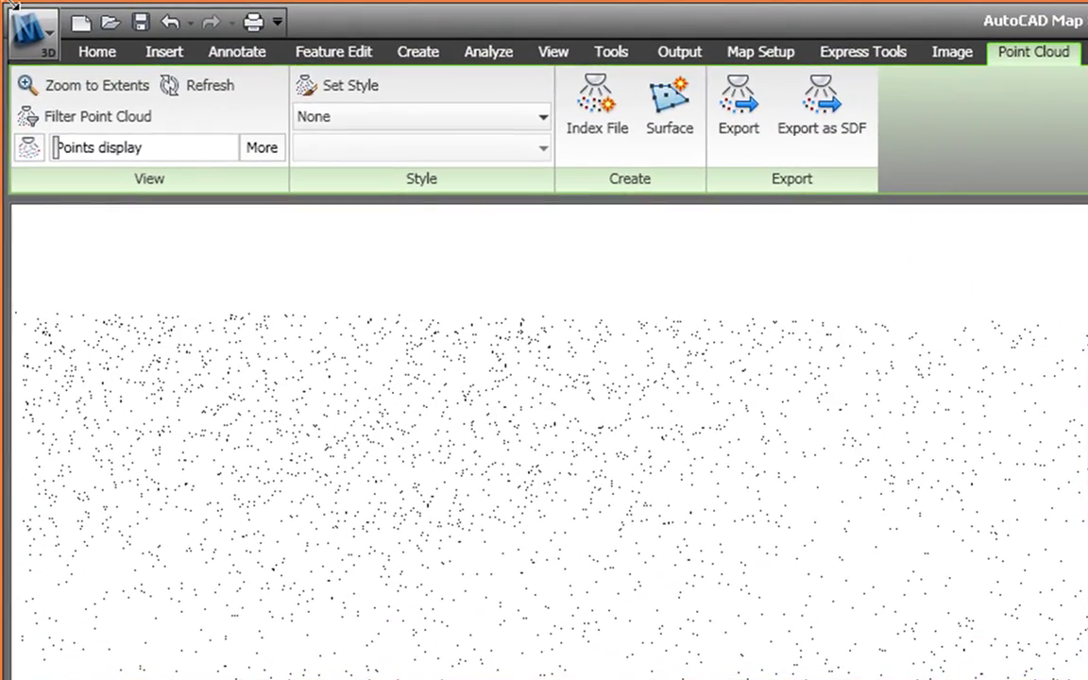
# Step: Filter the point cloud by classification to include 3 Low vegetation, 4 Medium vegetation and 5 High vegetation
pyautogui.click(97, 115)
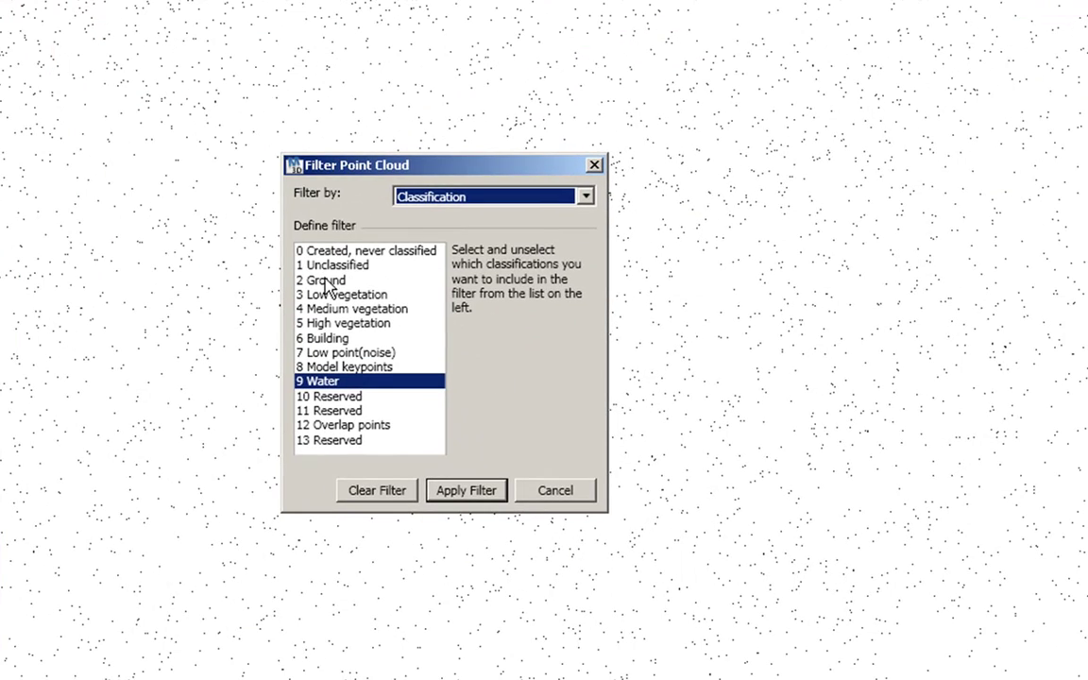
pyautogui.click(319, 279)
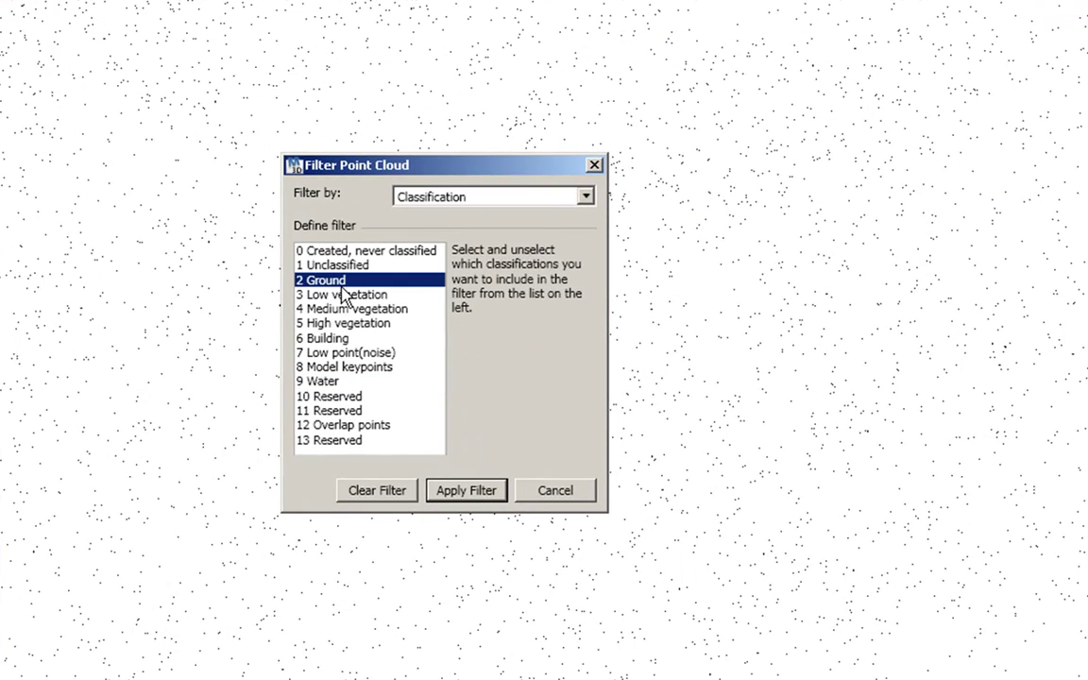
pyautogui.click(340, 295)
pyautogui.keyDown('shift'); pyautogui.click(344, 323); pyautogui.keyUp('shift')
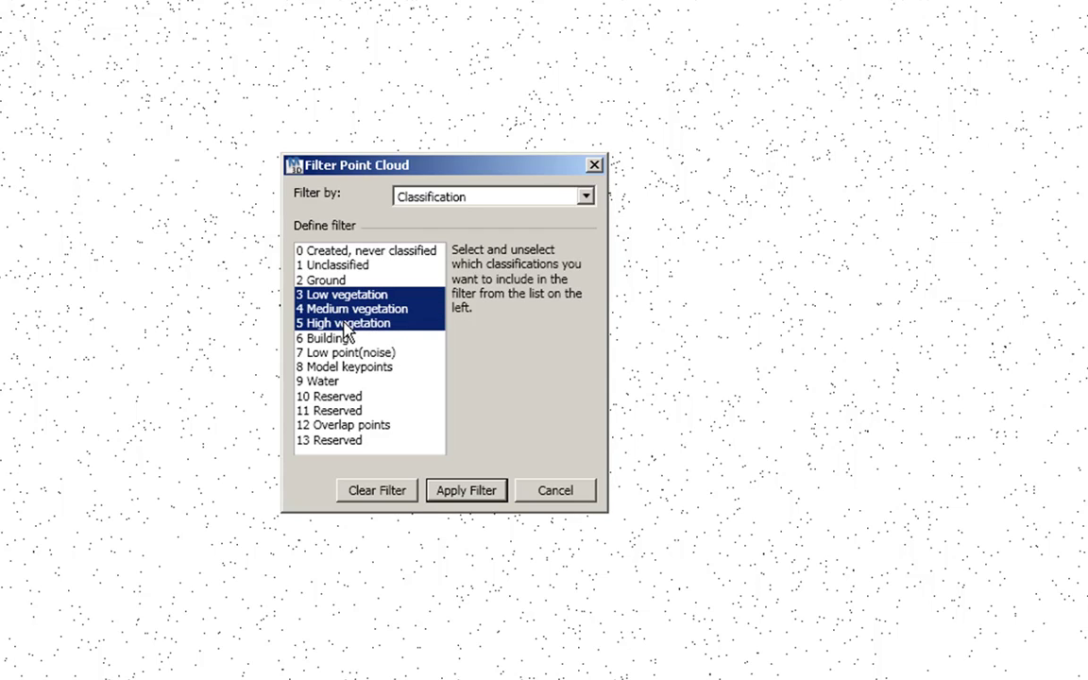
pyautogui.click(463, 493)
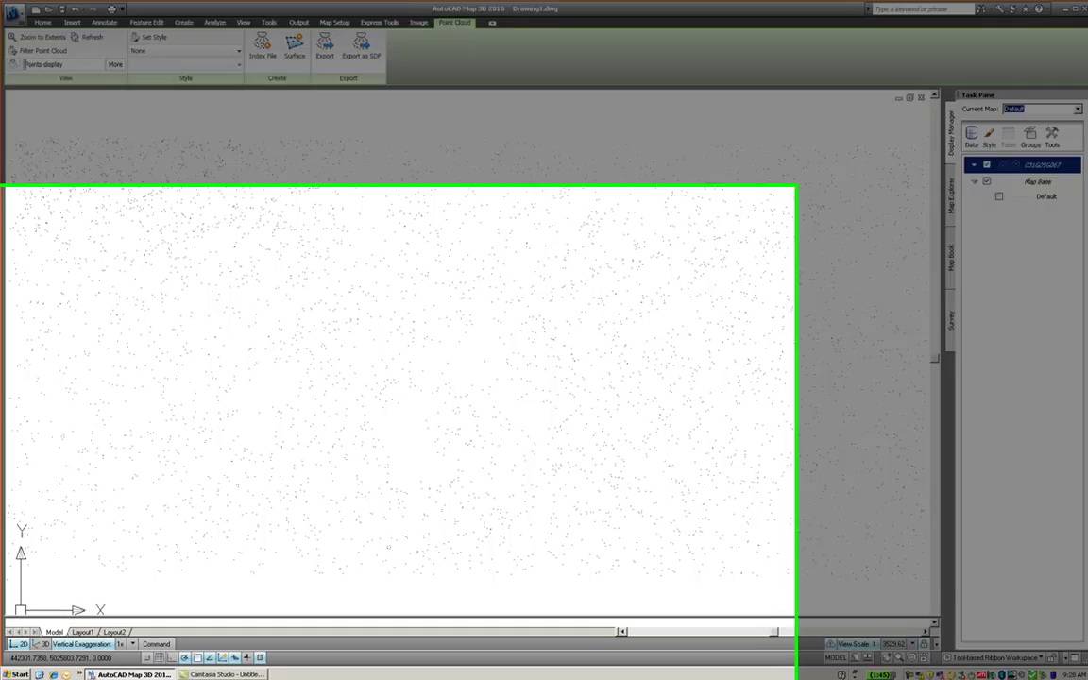
# Step: Show the command line, review the command history in the text window and close that window
pyautogui.hotkey('ctrl', '9')
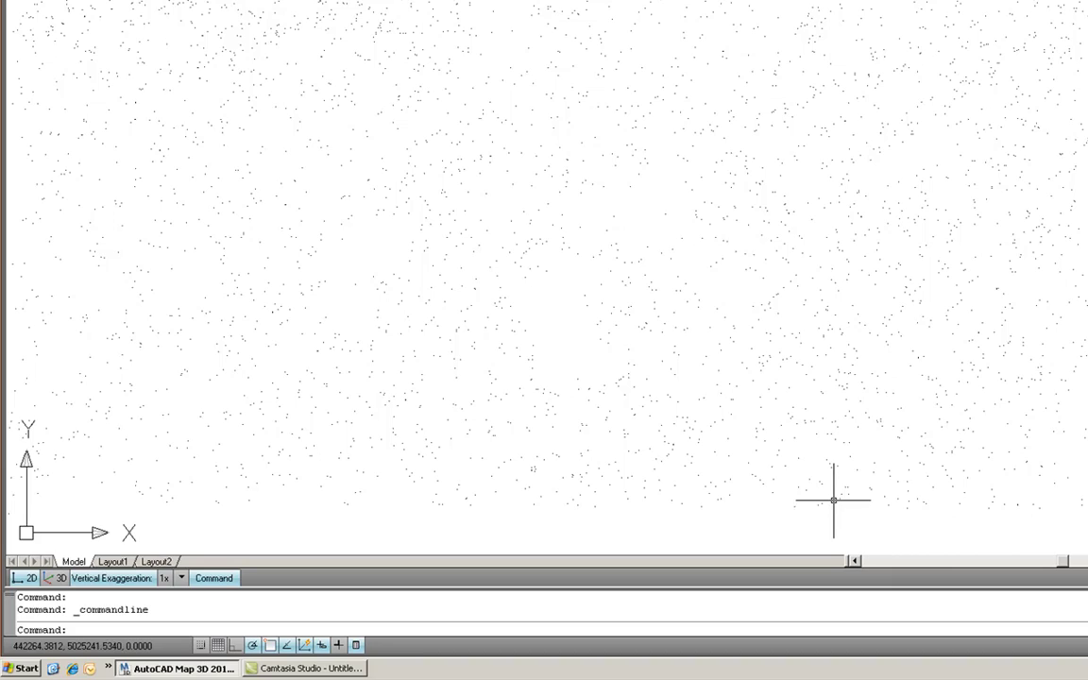
pyautogui.press('F2')
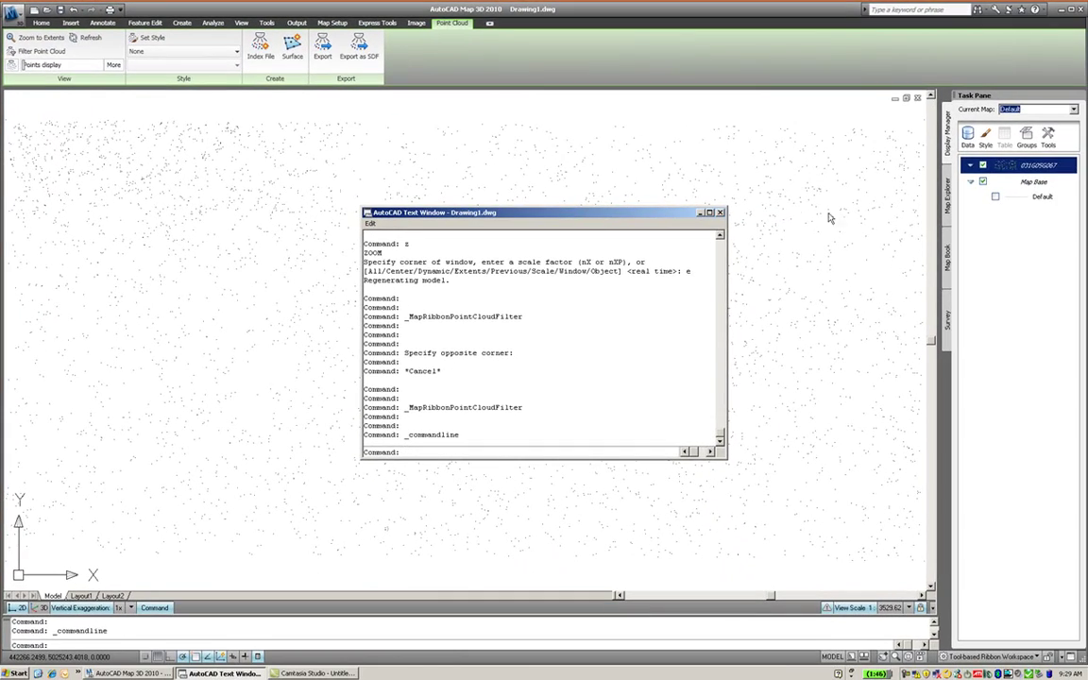
pyautogui.click(723, 213)
# Step: Start creating a surface from the 031G05G067 point cloud layer and remove 031G05G107.isd from the surface source list
pyautogui.rightClick(1008, 168)
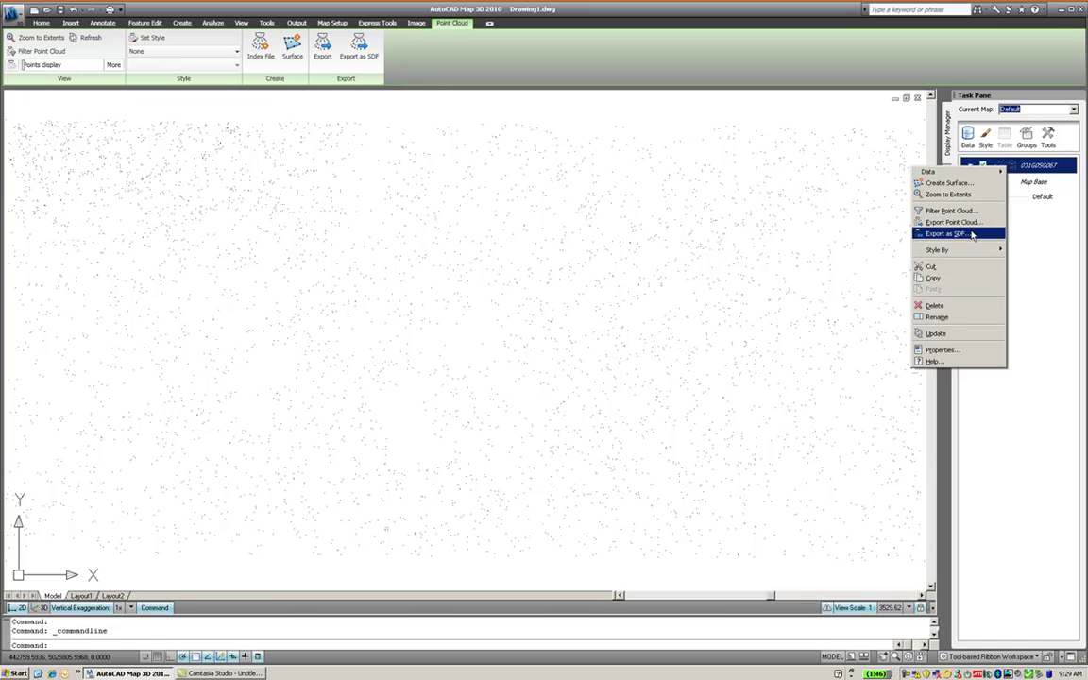
pyautogui.moveTo(977, 249)
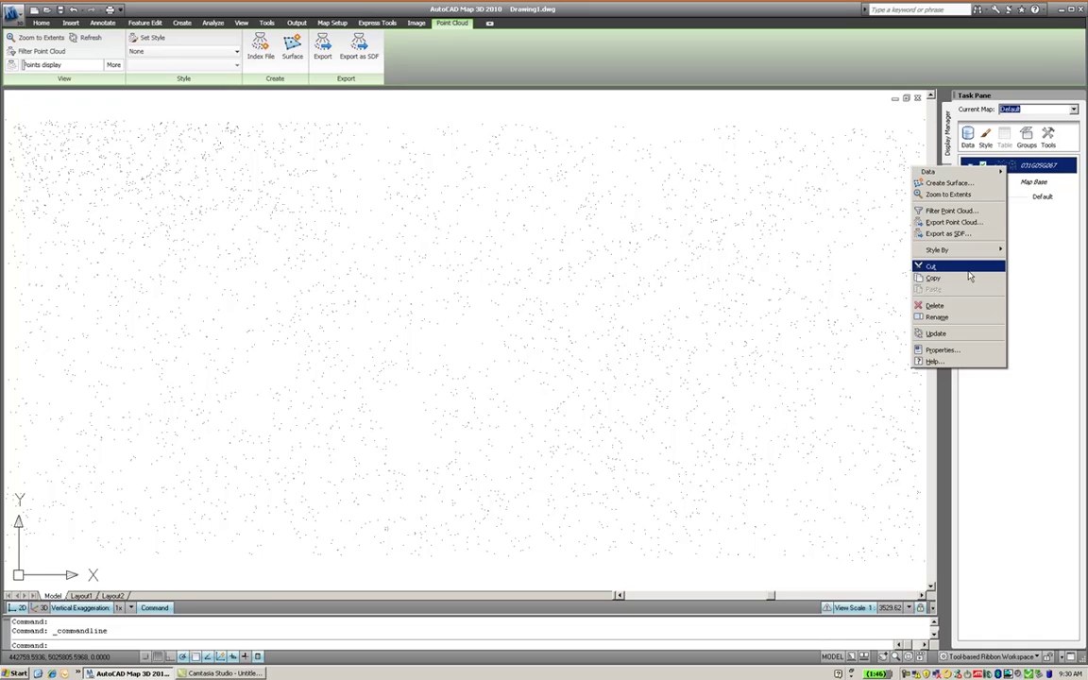
pyautogui.click(938, 184)
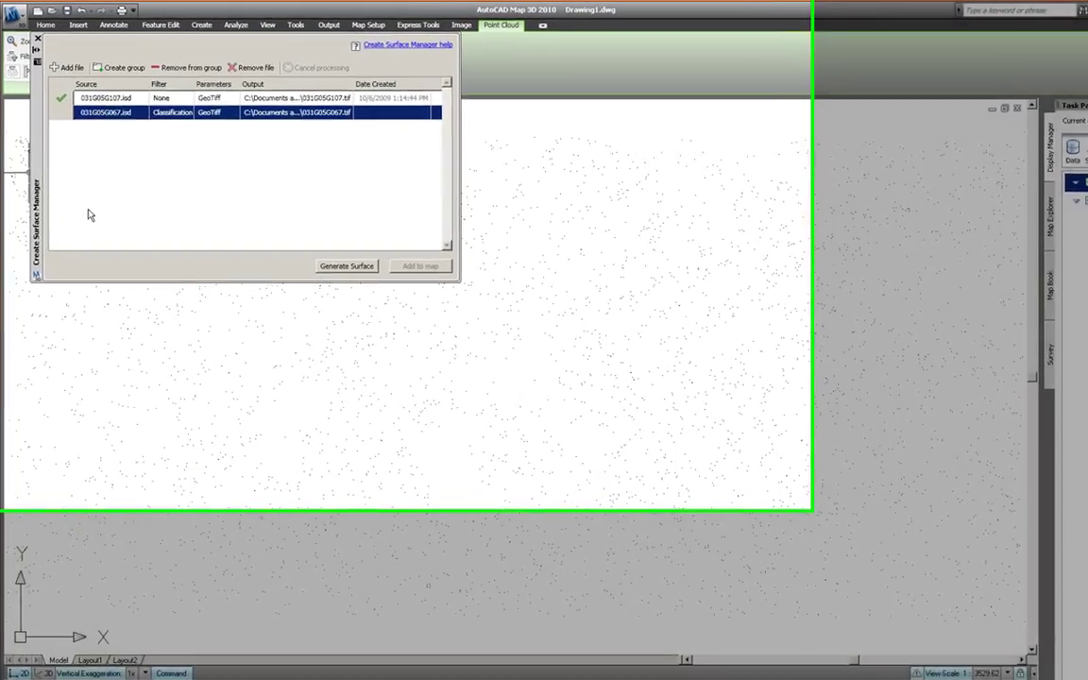
pyautogui.moveTo(33, 89); pyautogui.dragTo(200, 265)
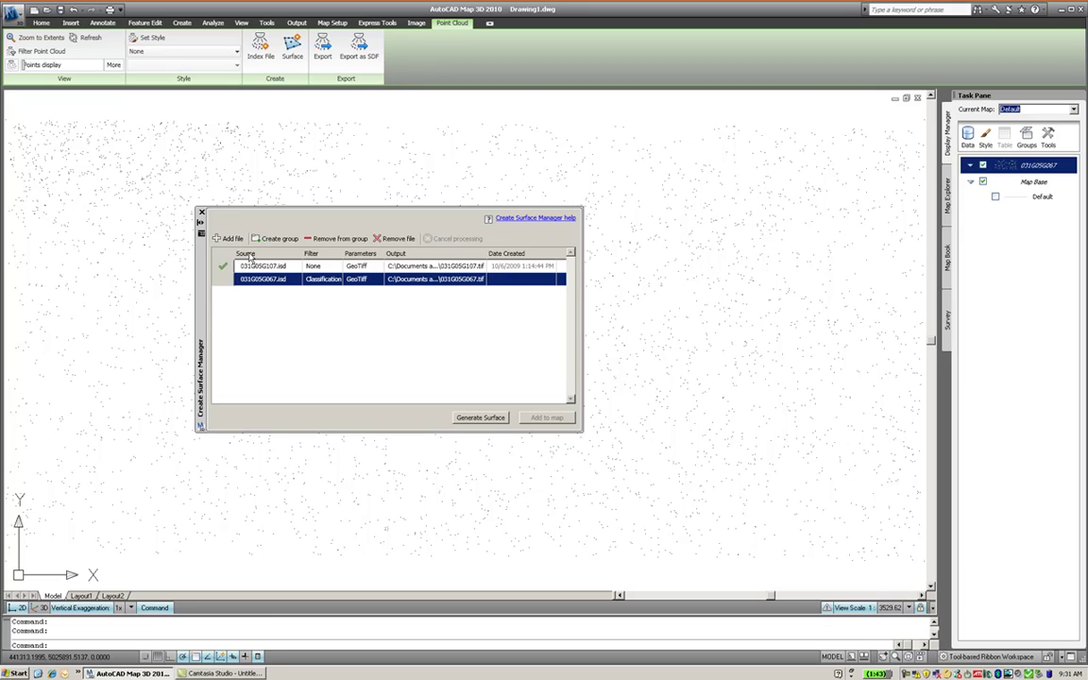
pyautogui.moveTo(246, 271)
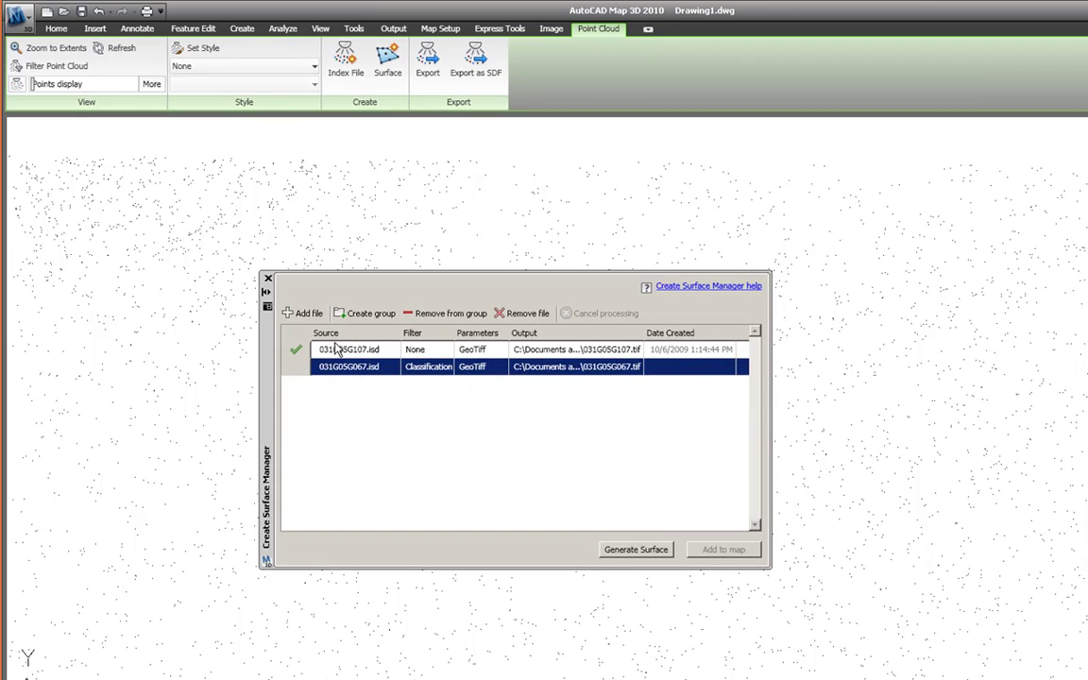
pyautogui.click(332, 354)
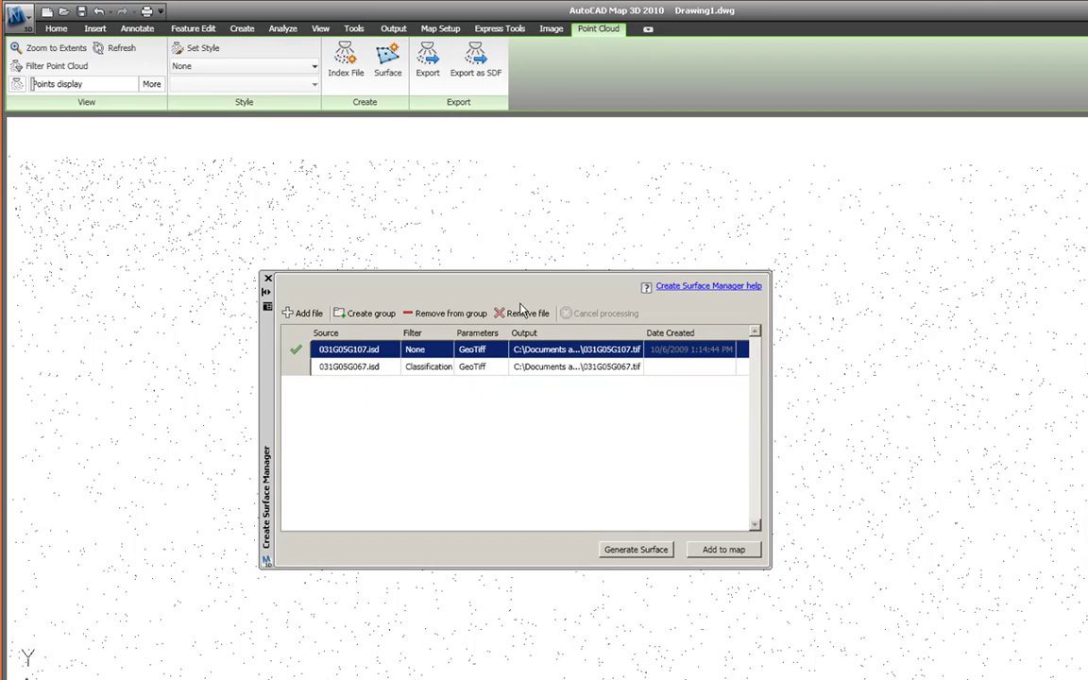
pyautogui.click(522, 315)
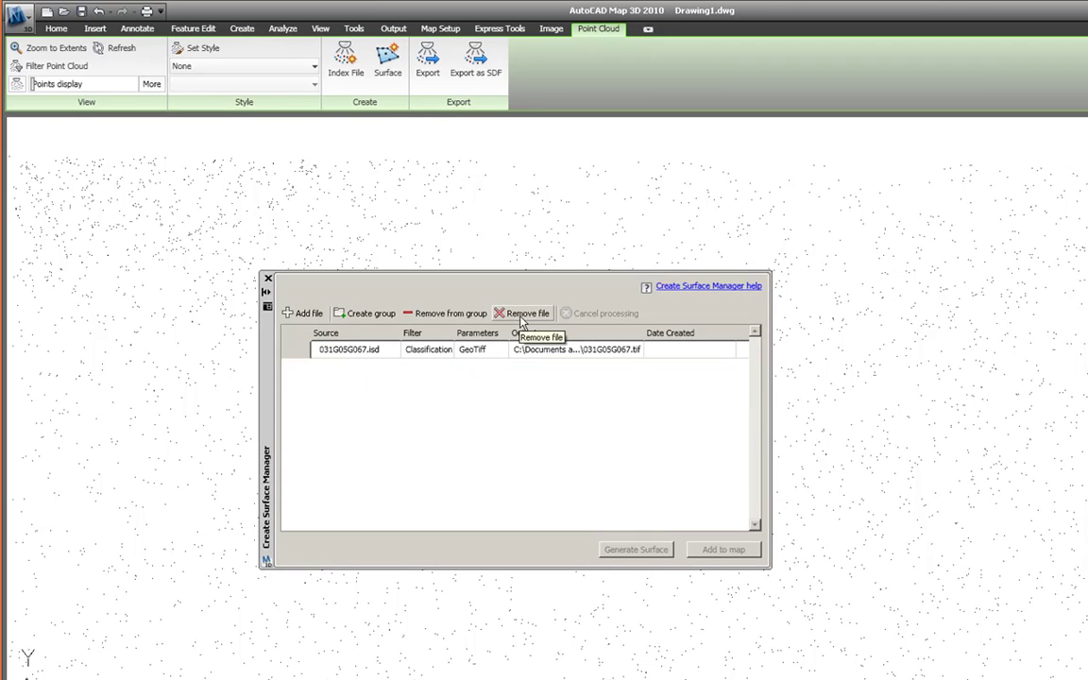
# Step: Generate the GeoTiff surface from 031G05G067.isd, add it to the map and close the Create Surface Manager
pyautogui.click(342, 351)
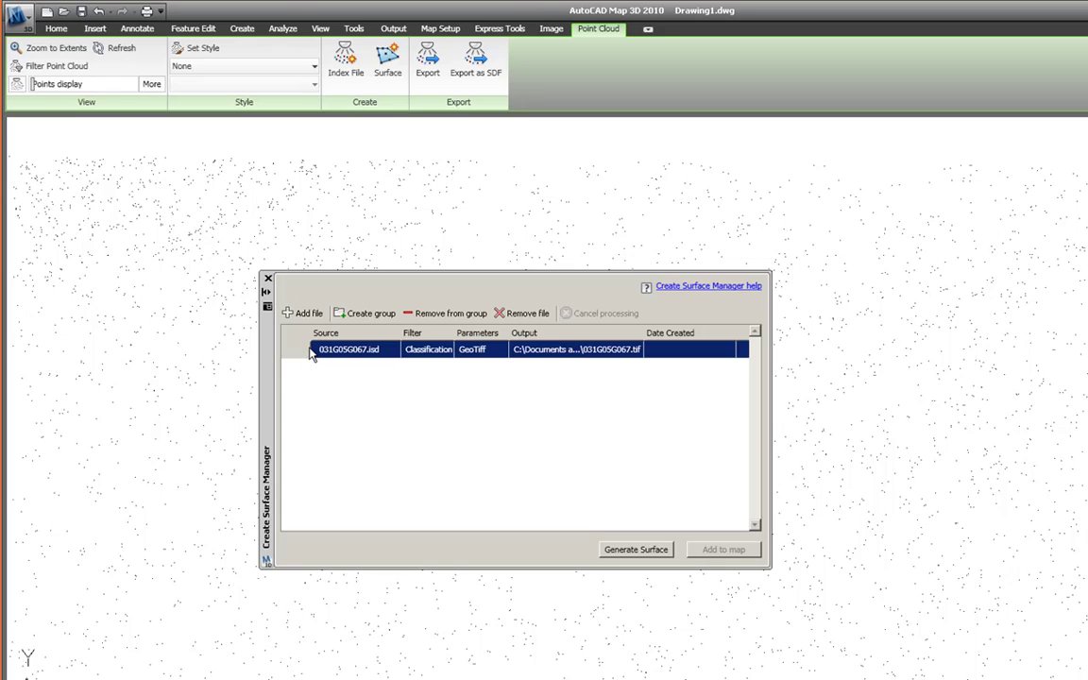
pyautogui.click(610, 555)
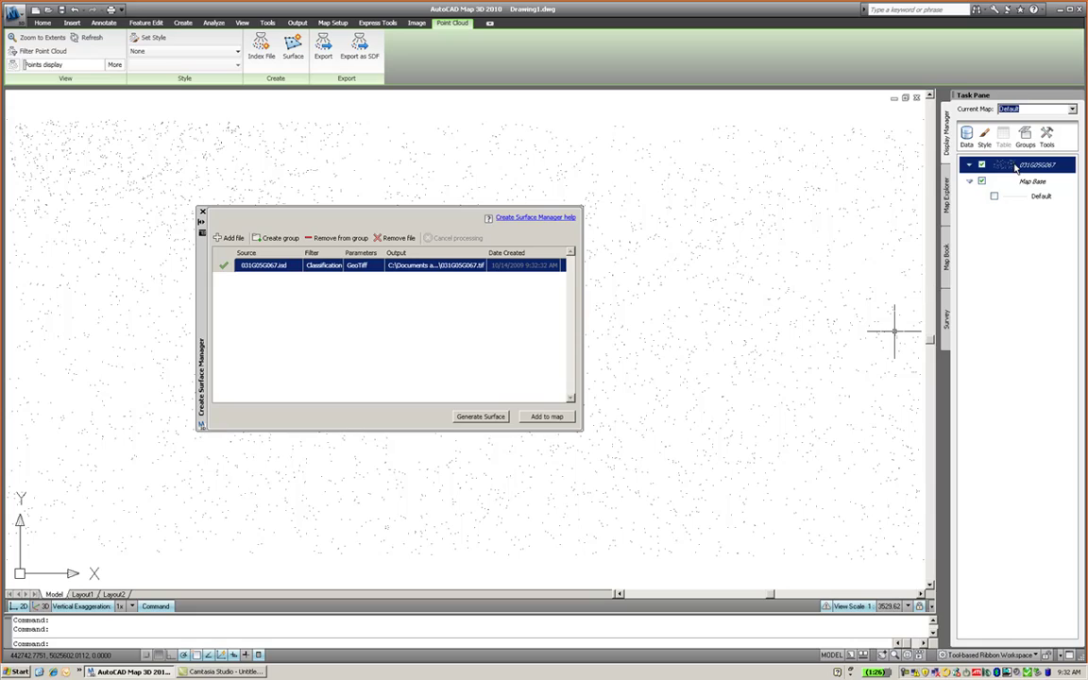
pyautogui.rightClick(1015, 168)
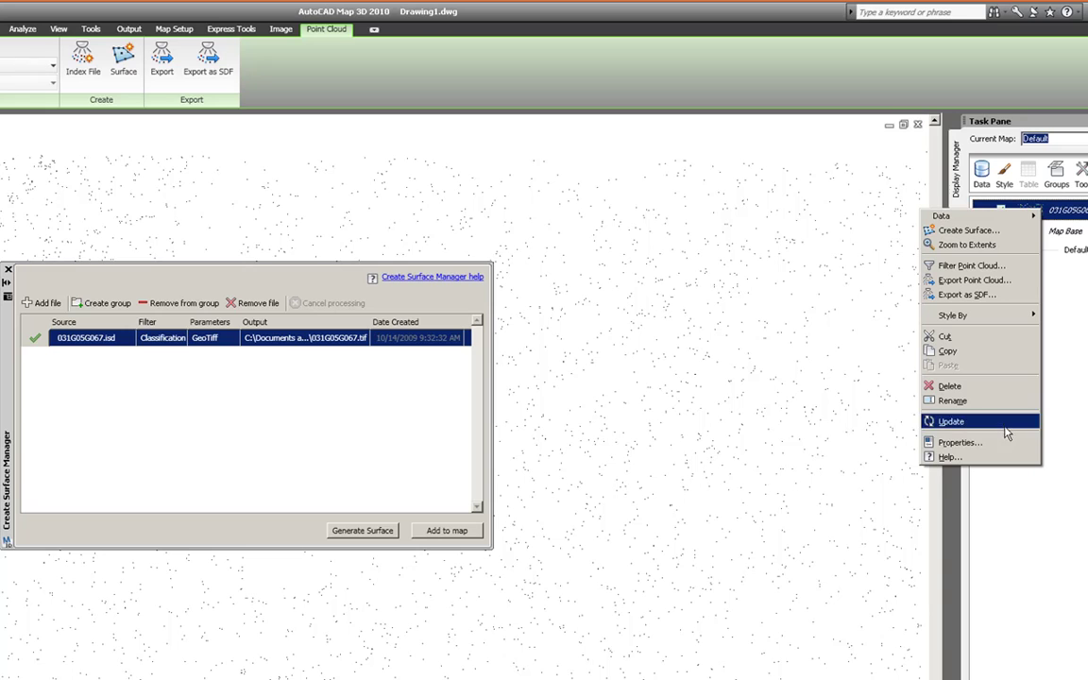
pyautogui.click(450, 532)
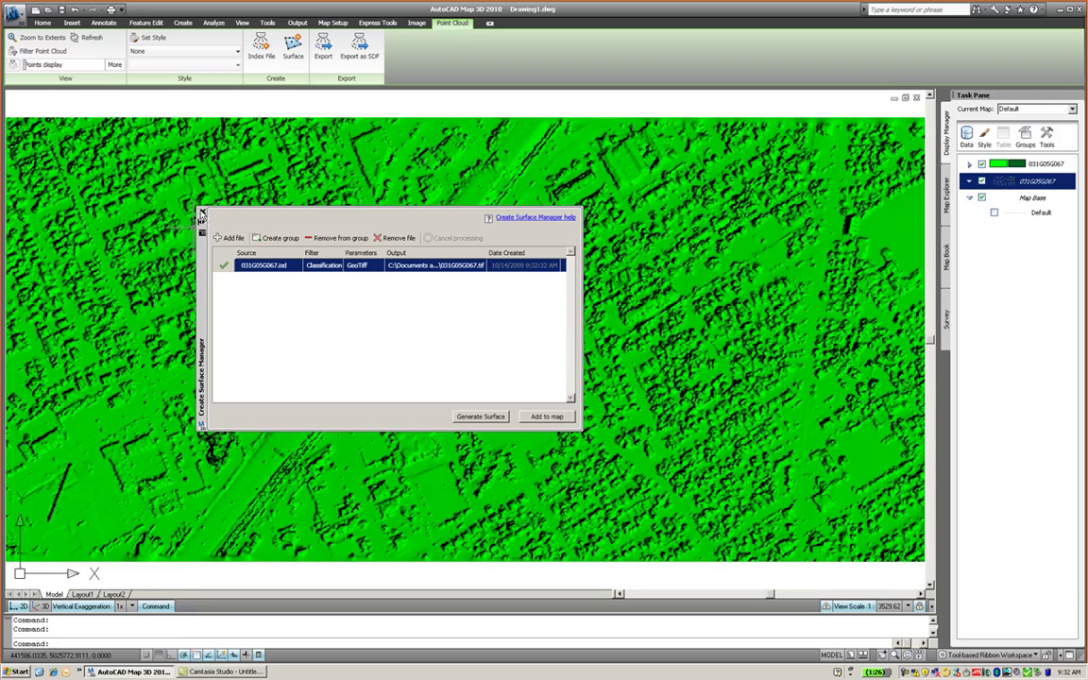
pyautogui.click(202, 214)
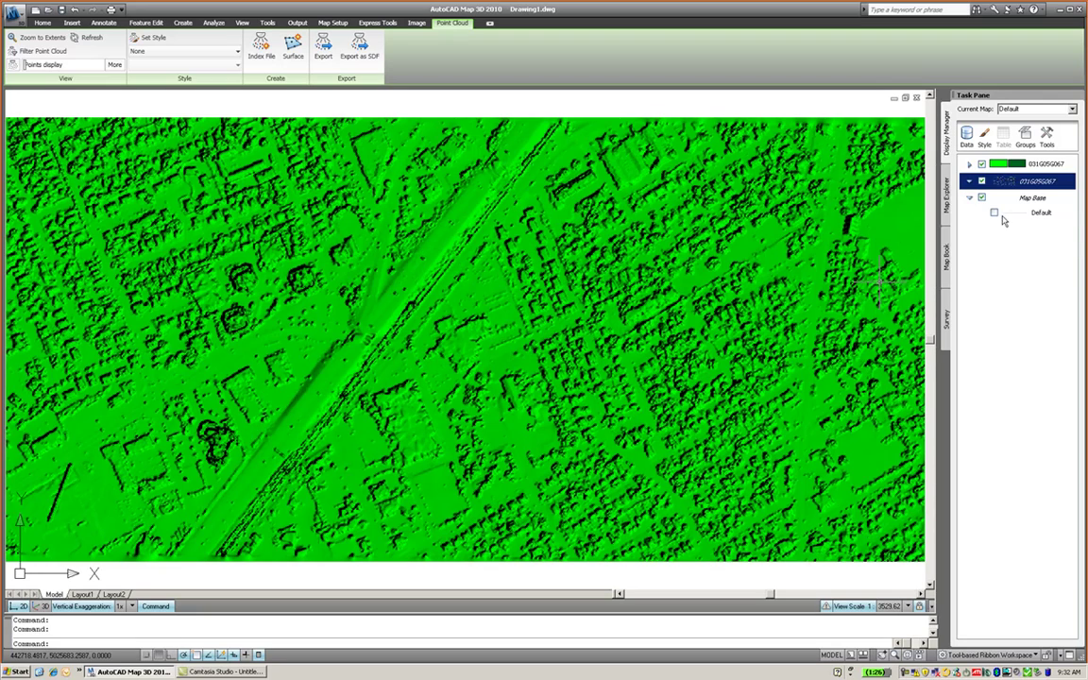
# Step: Open the 031G05G067 raster layer's style for editing and base the band 1 theme on the Slope property
pyautogui.rightClick(1044, 166)
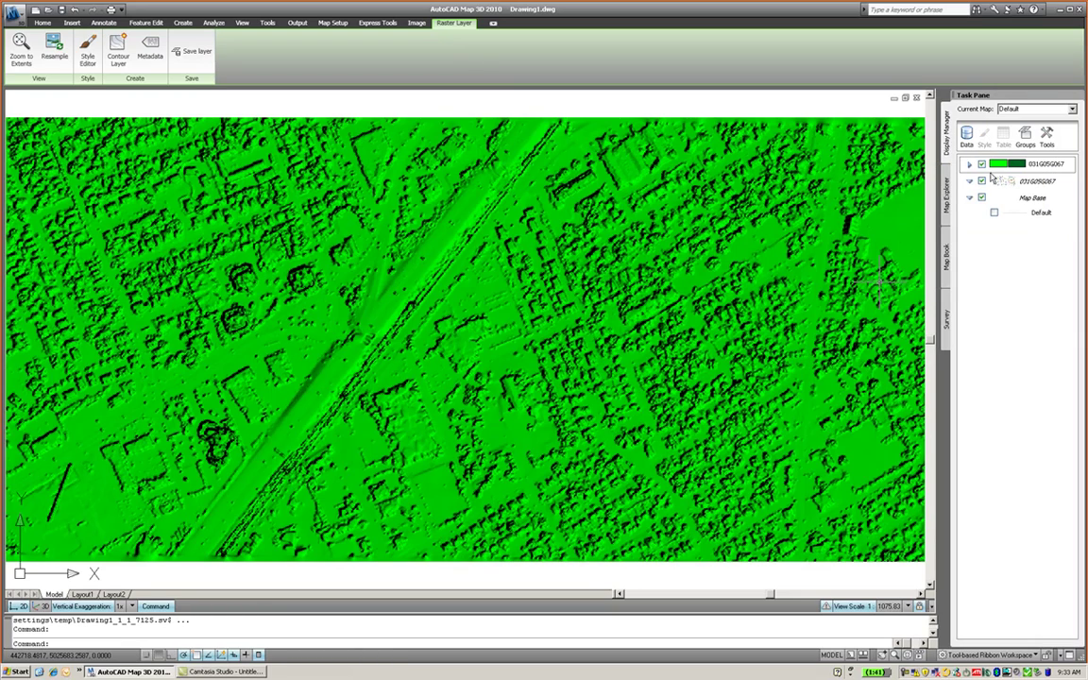
pyautogui.click(1043, 165)
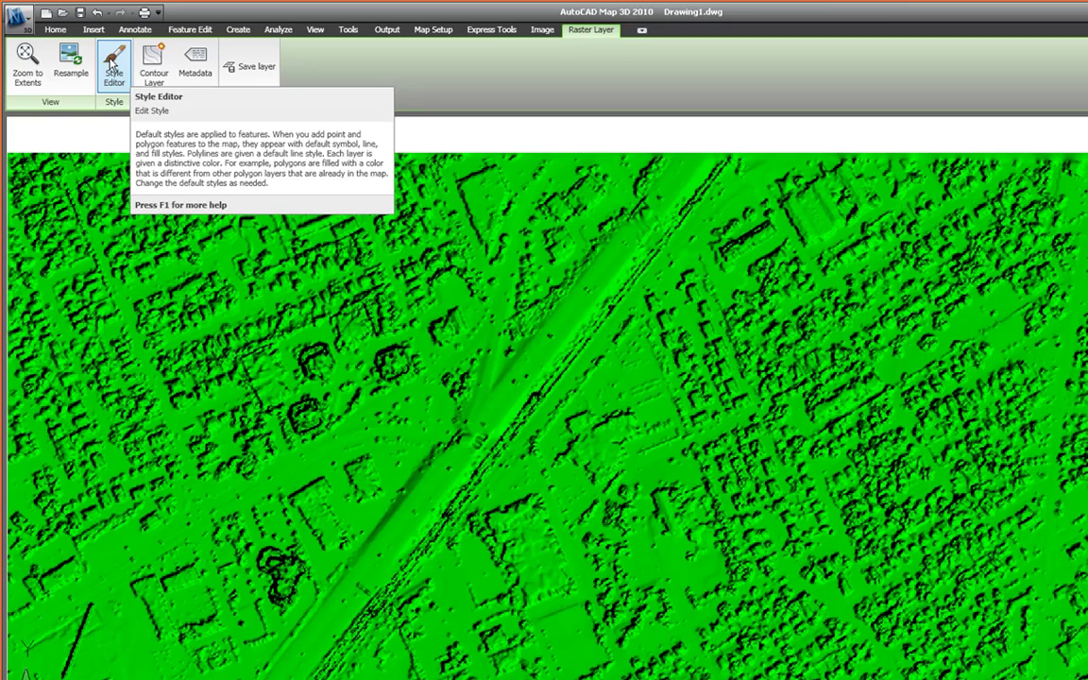
pyautogui.click(87, 50)
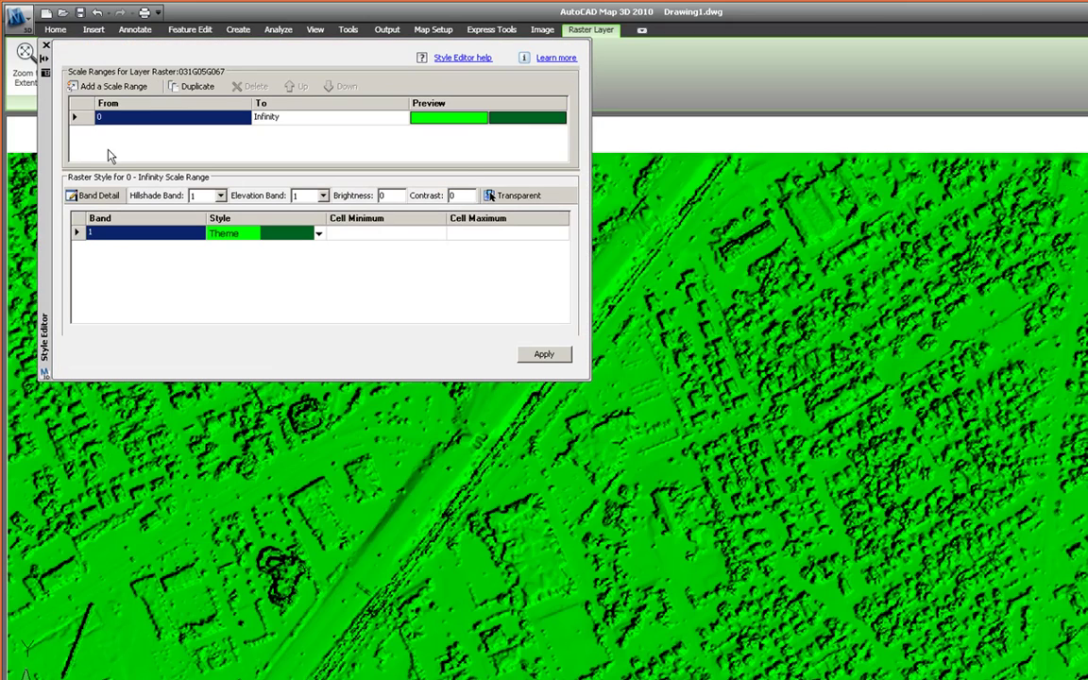
pyautogui.moveTo(49, 145); pyautogui.dragTo(230, 305)
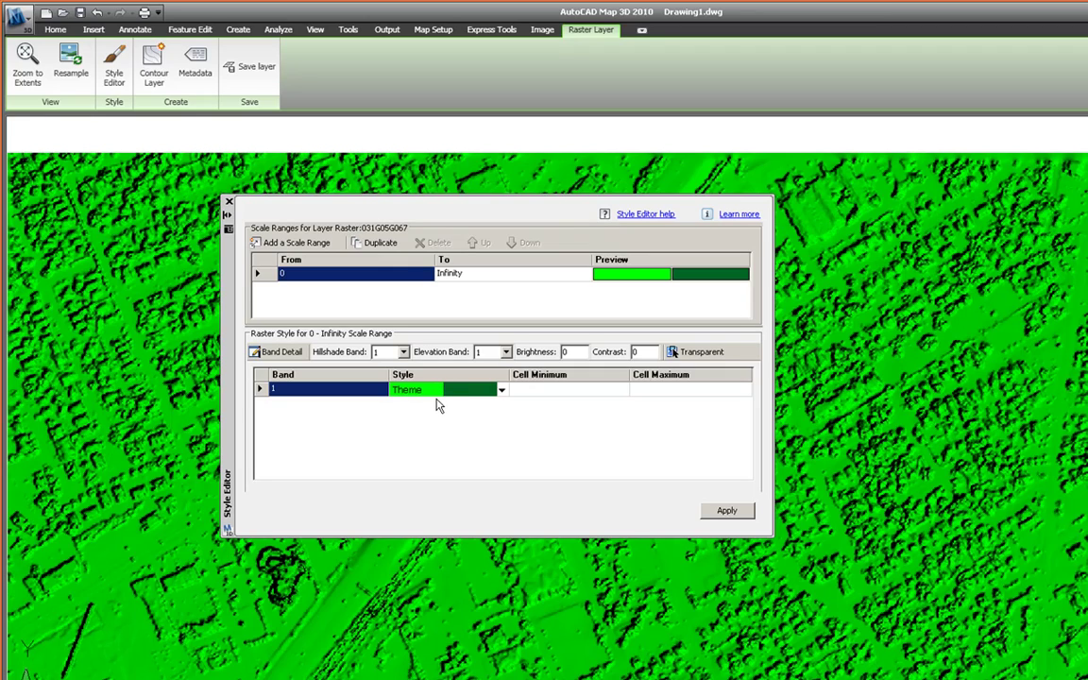
pyautogui.click(503, 393)
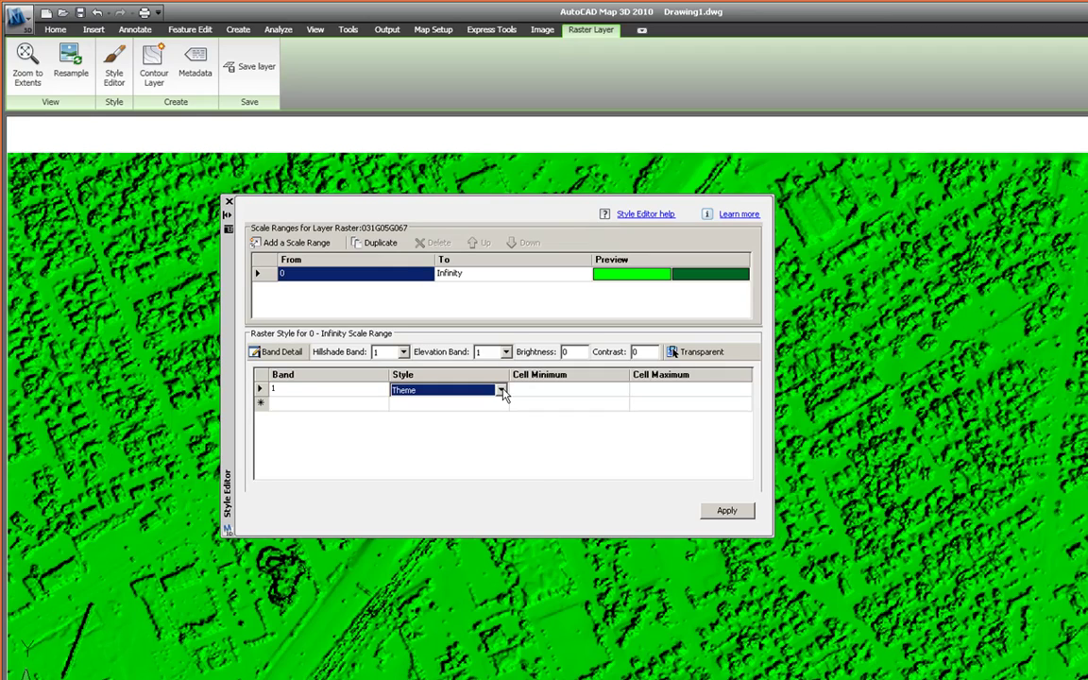
pyautogui.click(502, 393)
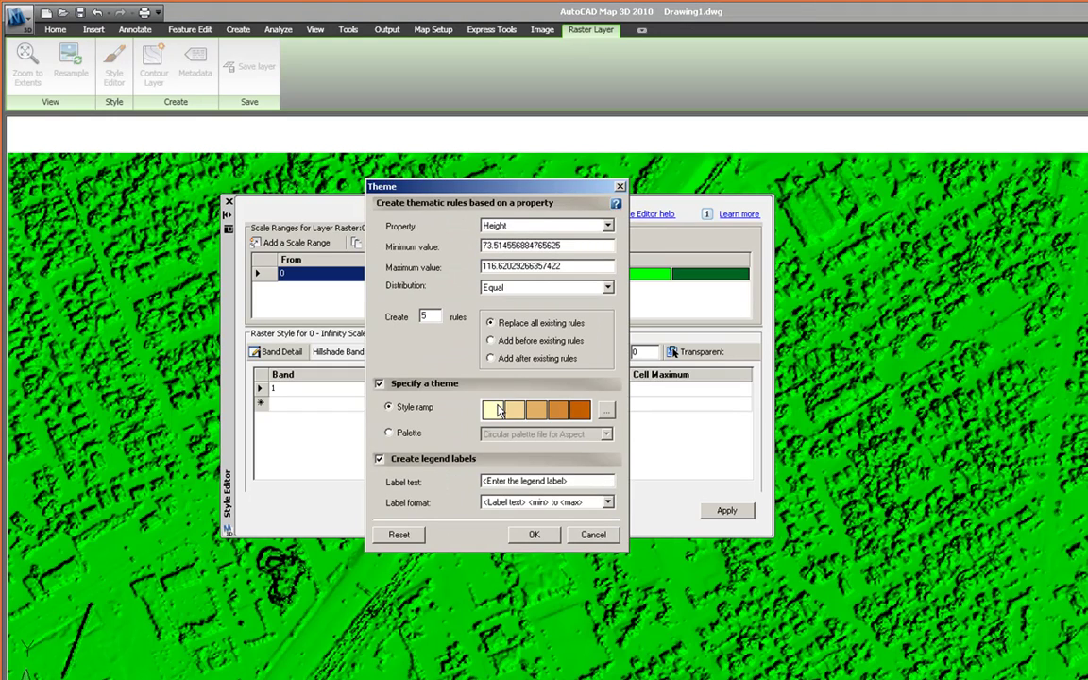
pyautogui.click(608, 228)
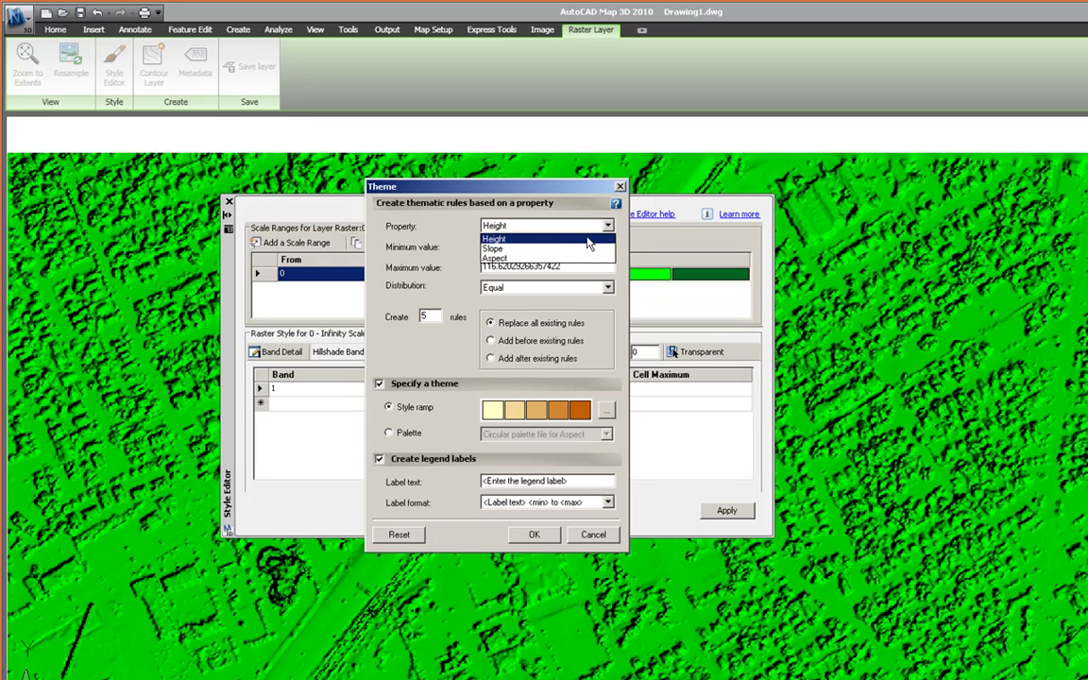
pyautogui.click(580, 251)
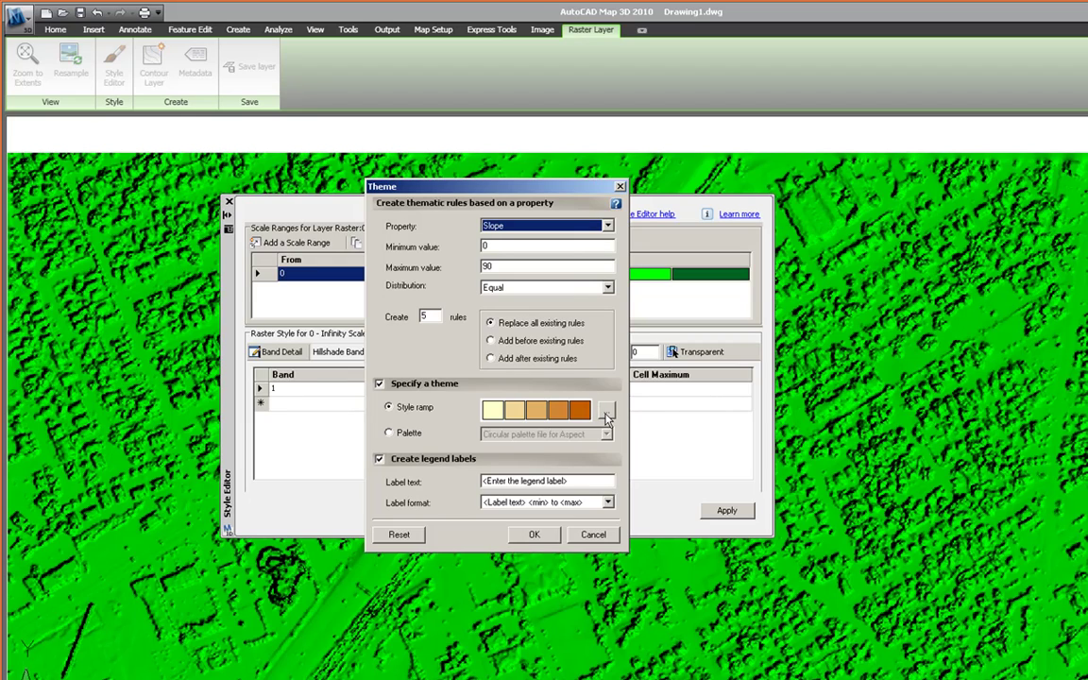
# Step: Examine the theme's number of rules, distribution methods and minimum and maximum value settings
pyautogui.doubleClick(427, 317)
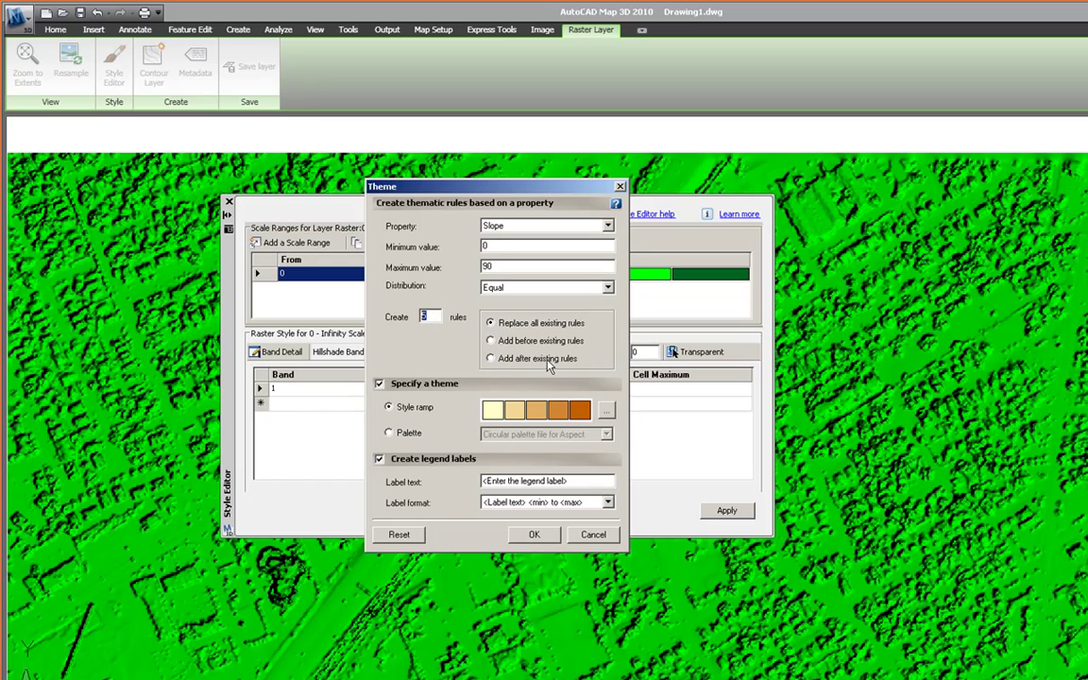
pyautogui.click(608, 288)
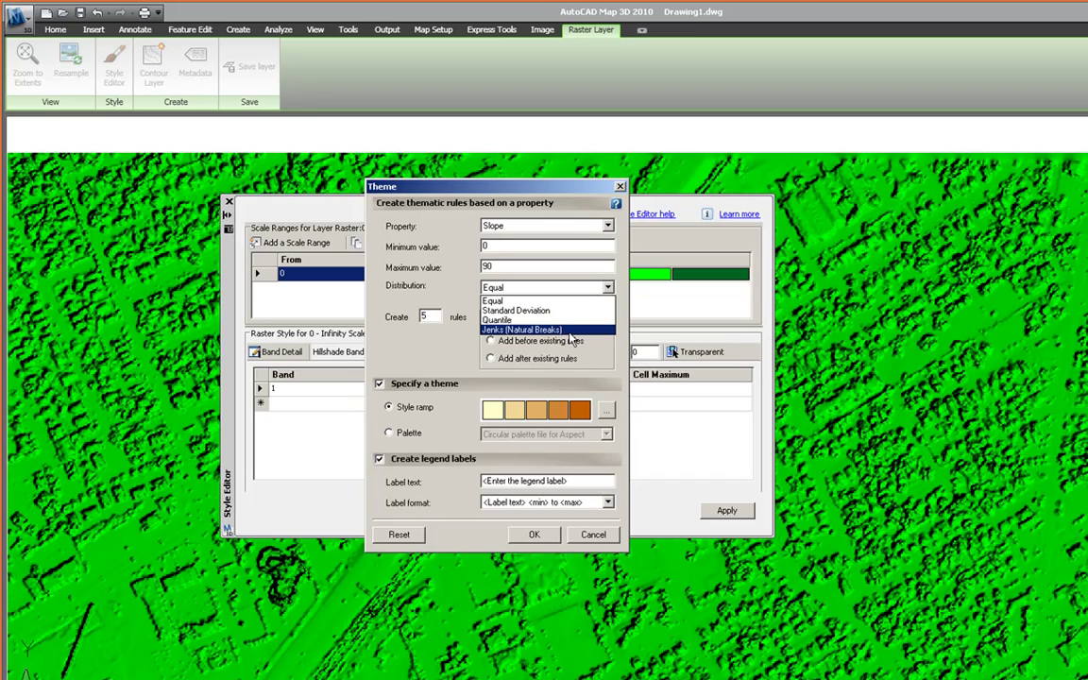
pyautogui.click(510, 248)
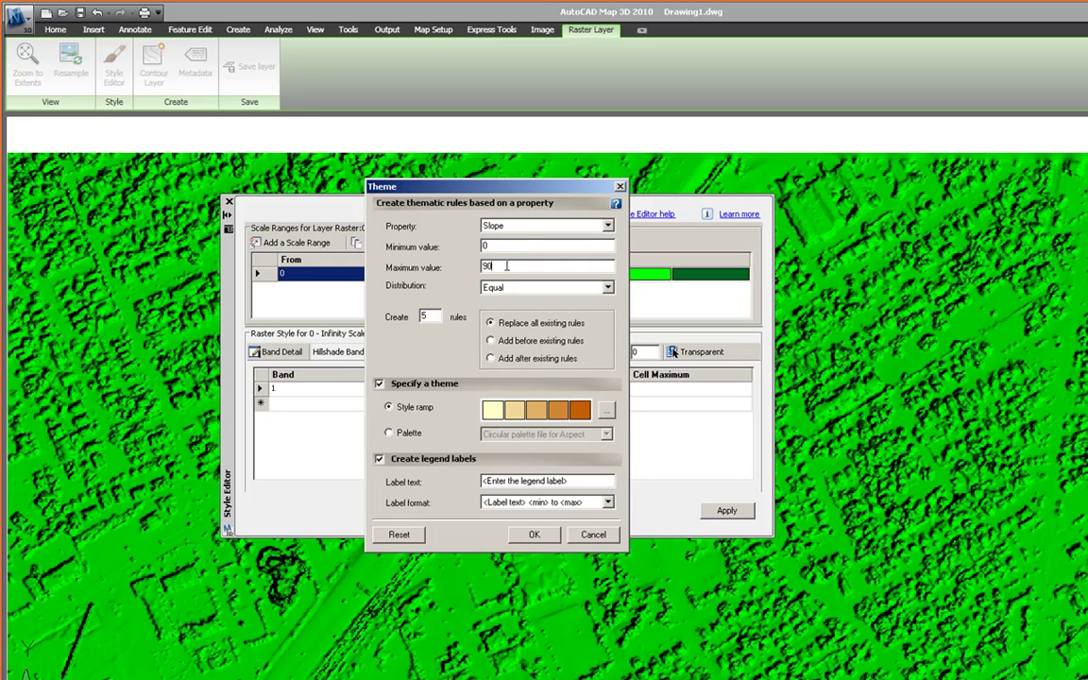
pyautogui.click(510, 266)
# Step: Color the slope theme with the predefined Slope palette and accept the theme settings
pyautogui.click(389, 433)
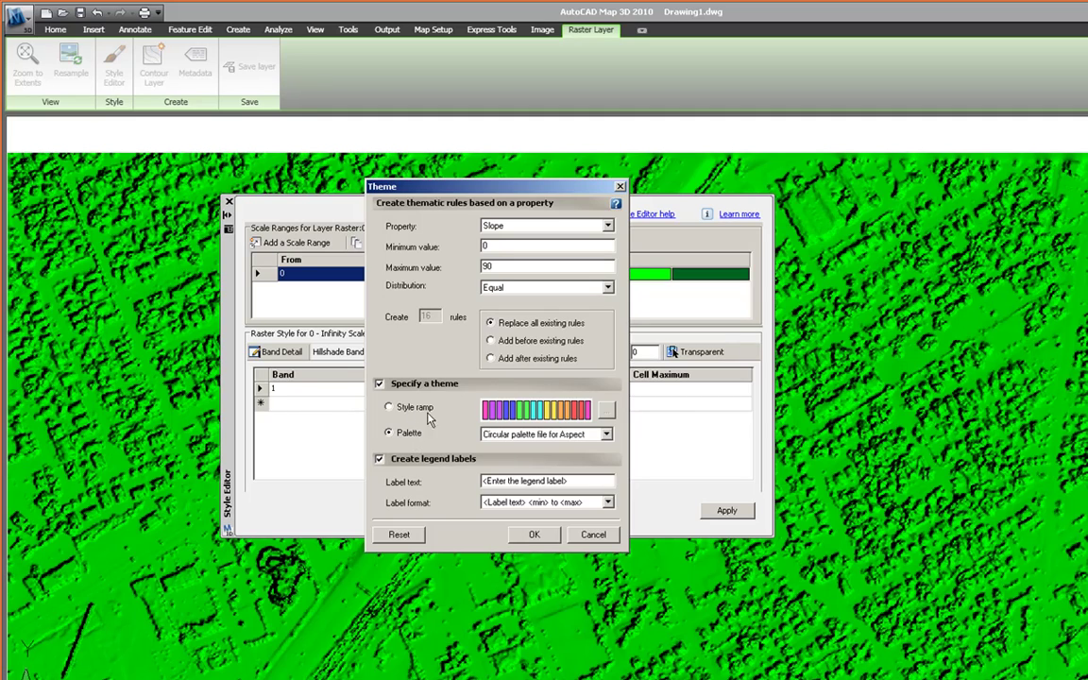
pyautogui.click(606, 435)
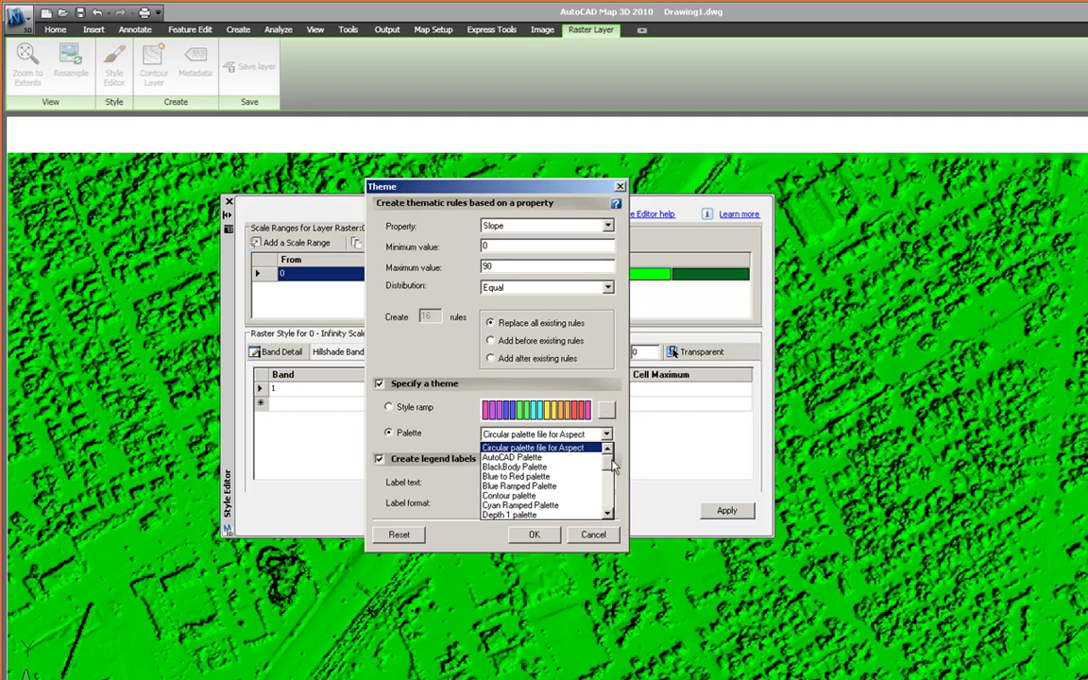
pyautogui.moveTo(607, 451); pyautogui.dragTo(629, 507)
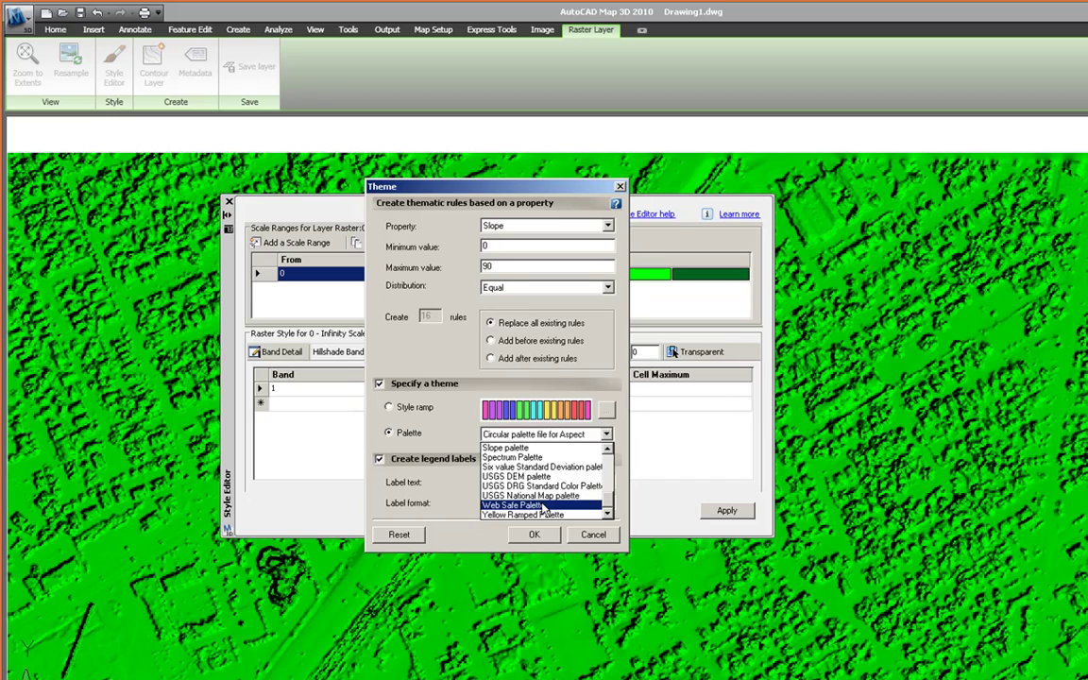
pyautogui.scroll(1, 607, 505)
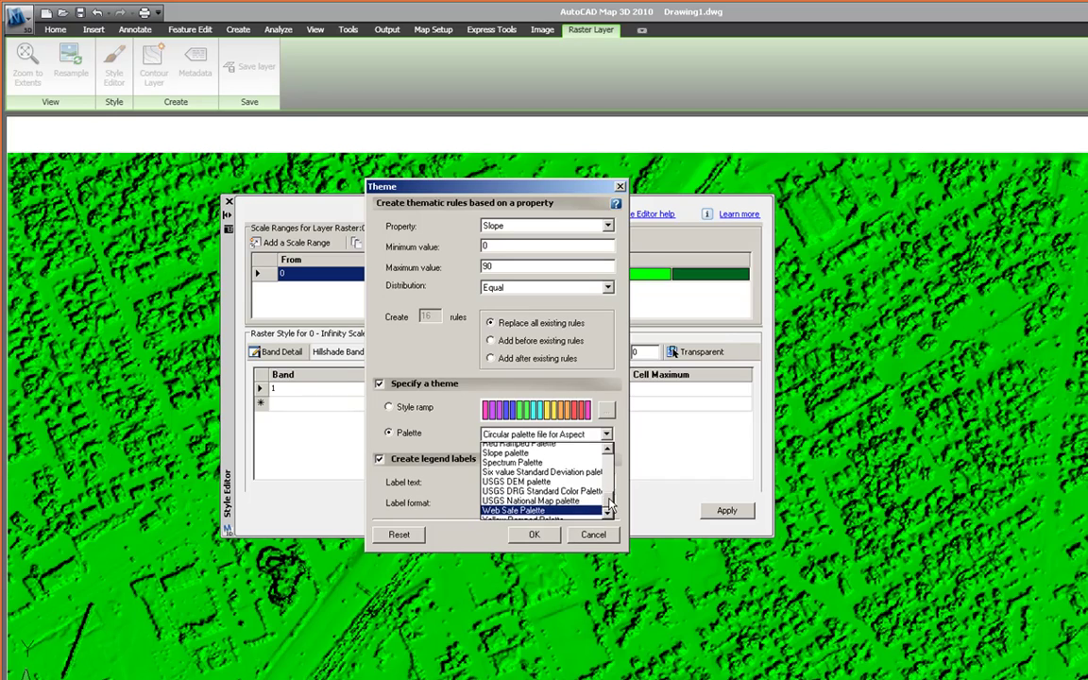
pyautogui.click(558, 476)
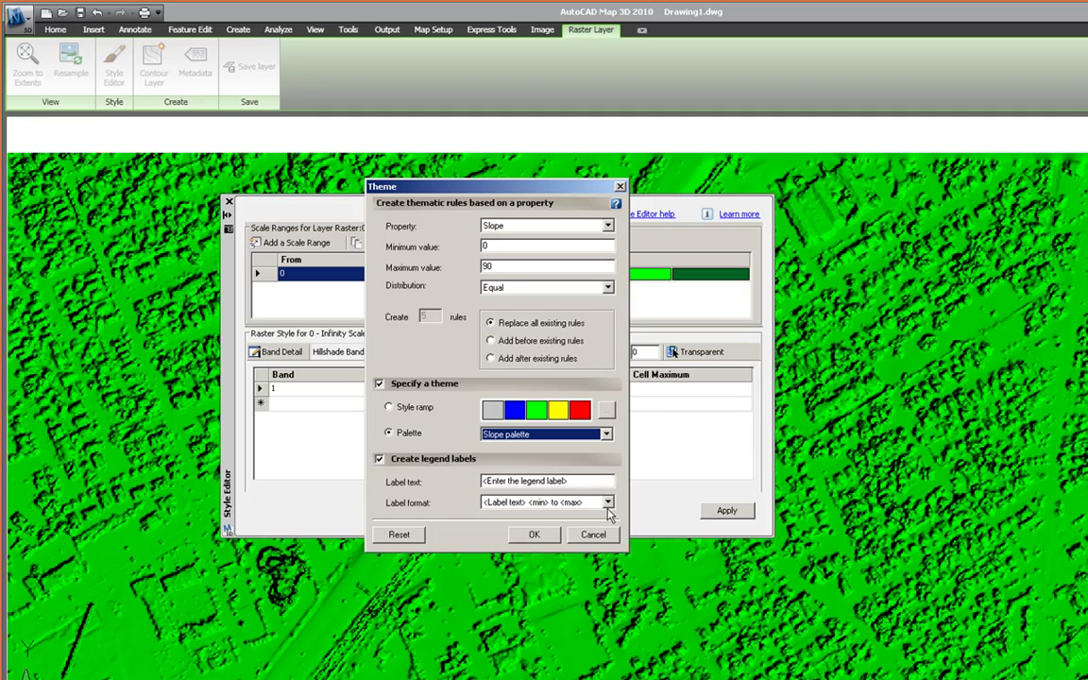
pyautogui.click(534, 535)
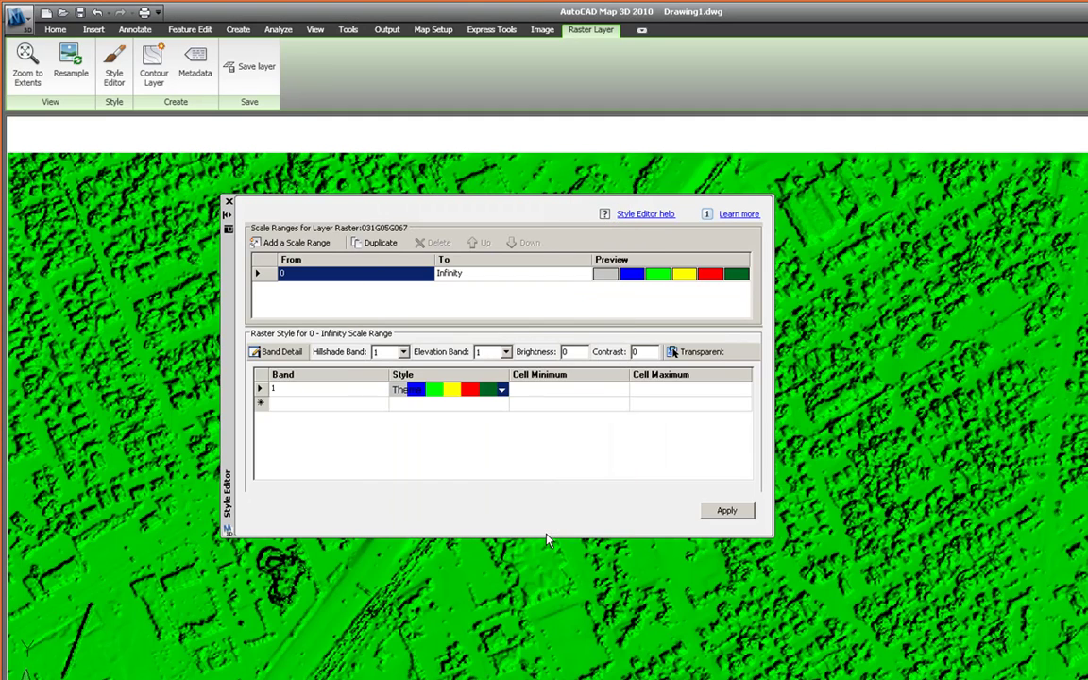
# Step: Apply the slope theme to the 031G05G067 raster layer and close the Style Editor
pyautogui.click(732, 510)
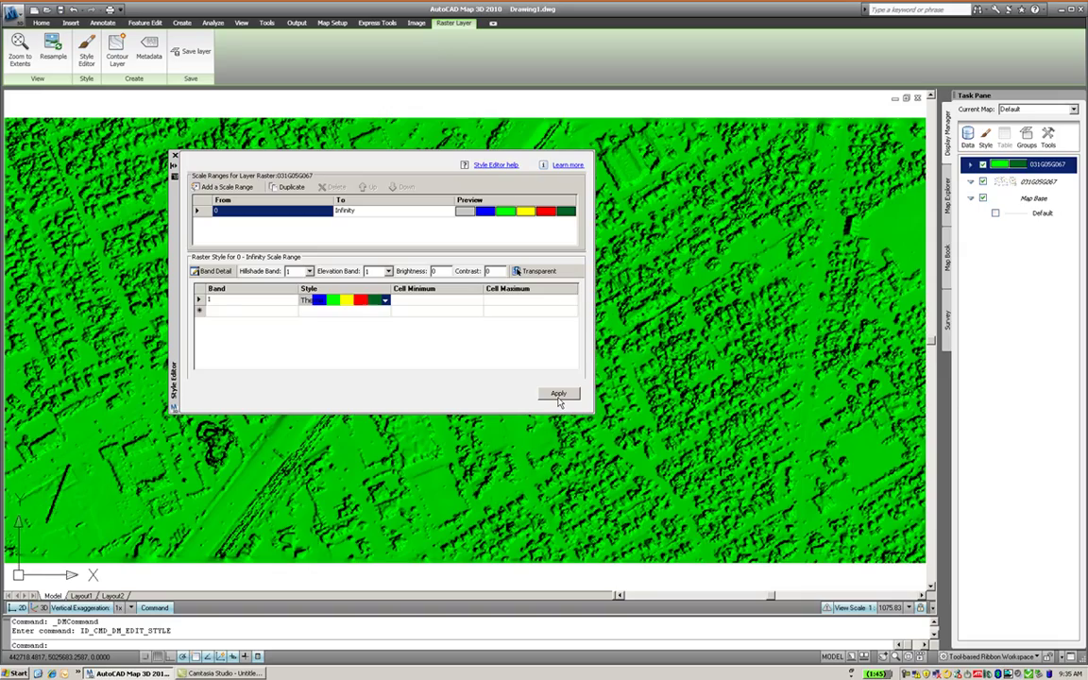
pyautogui.click(559, 394)
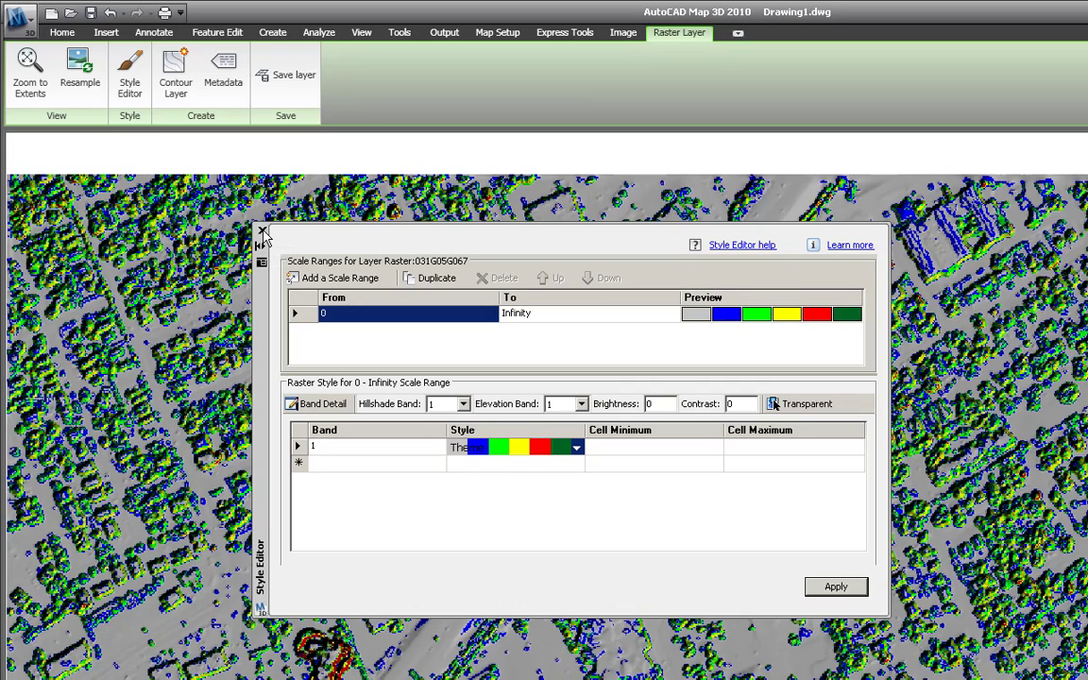
pyautogui.click(262, 232)
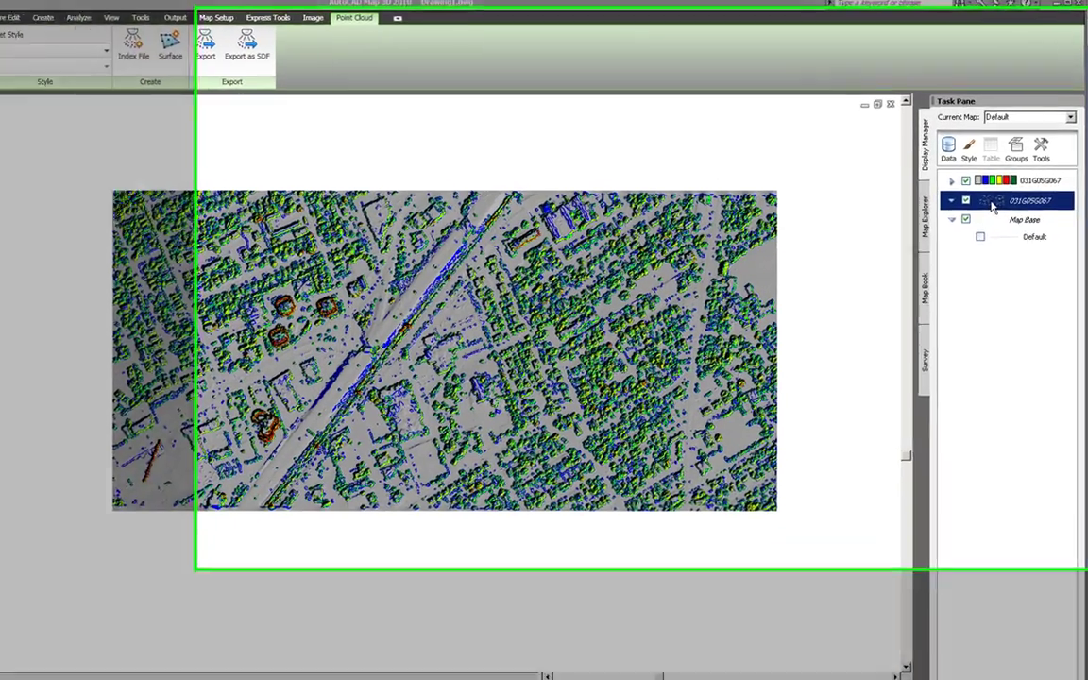
# Step: Start exporting the 031G05G067 point cloud layer and set the file type to Space Delimited ASCII Text (*.xyz)
pyautogui.rightClick(1006, 184)
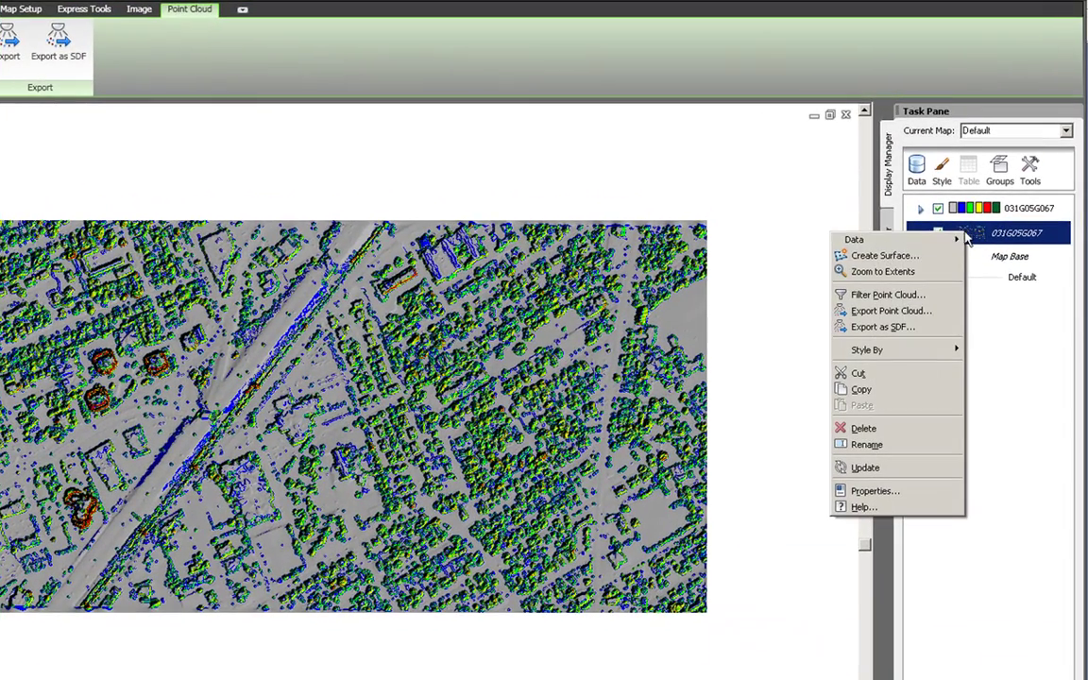
pyautogui.click(946, 332)
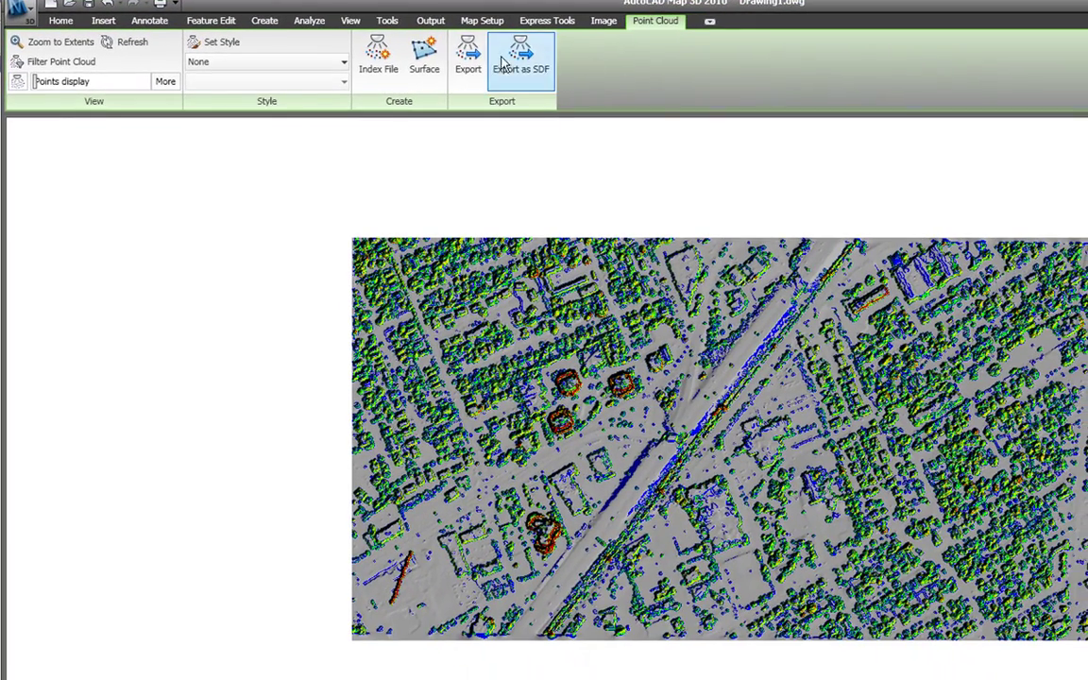
pyautogui.click(468, 58)
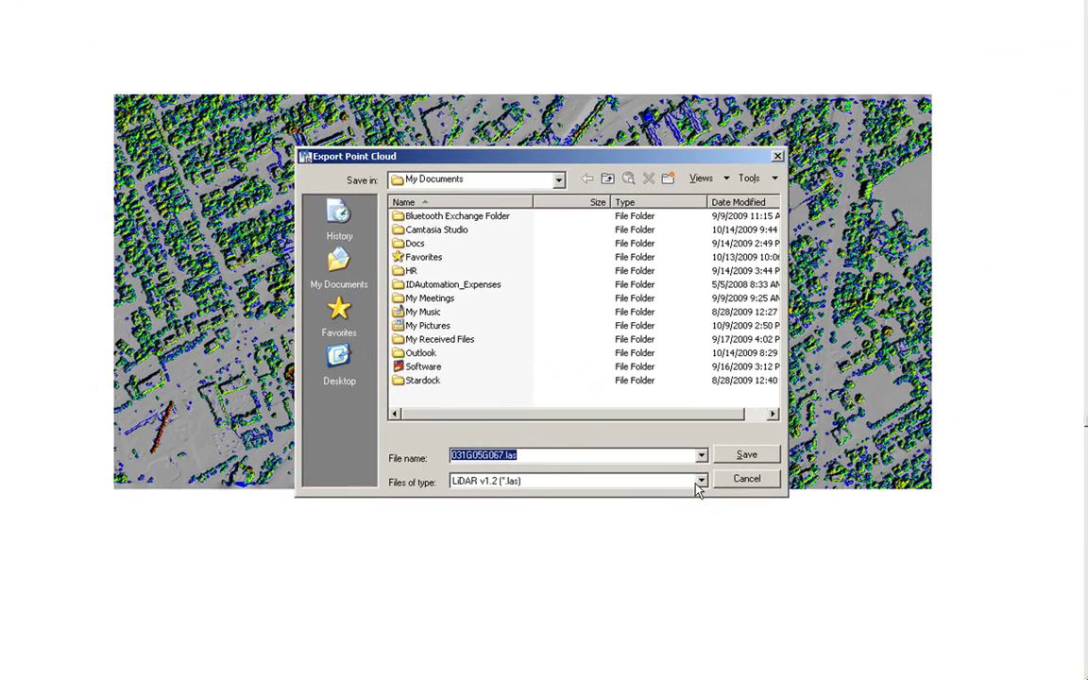
pyautogui.click(702, 481)
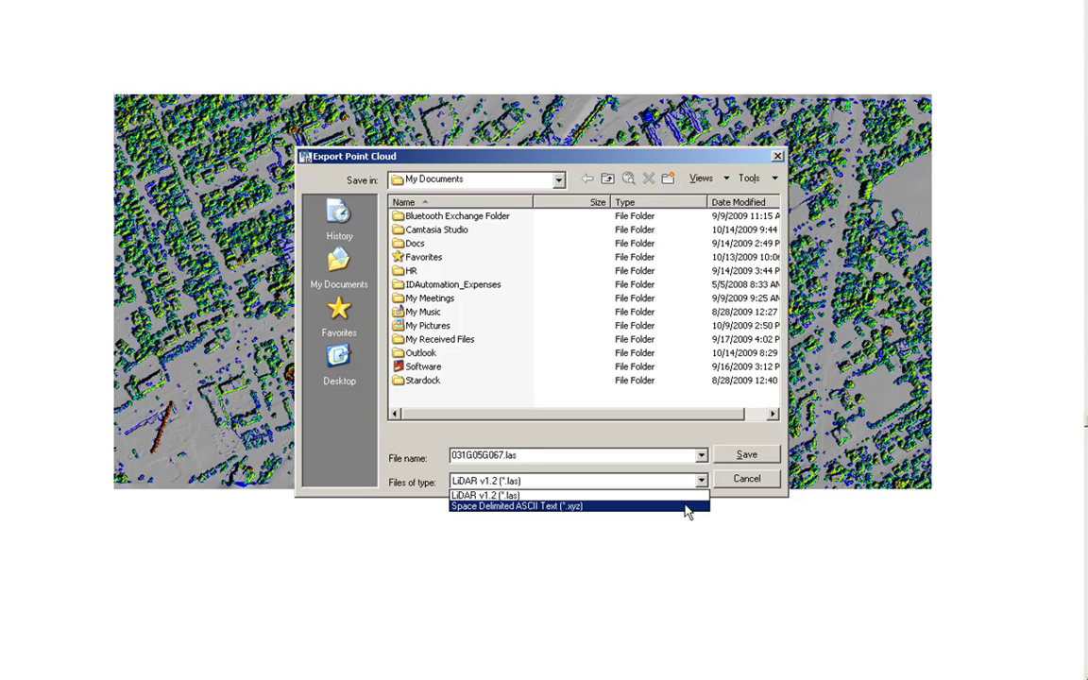
pyautogui.click(686, 506)
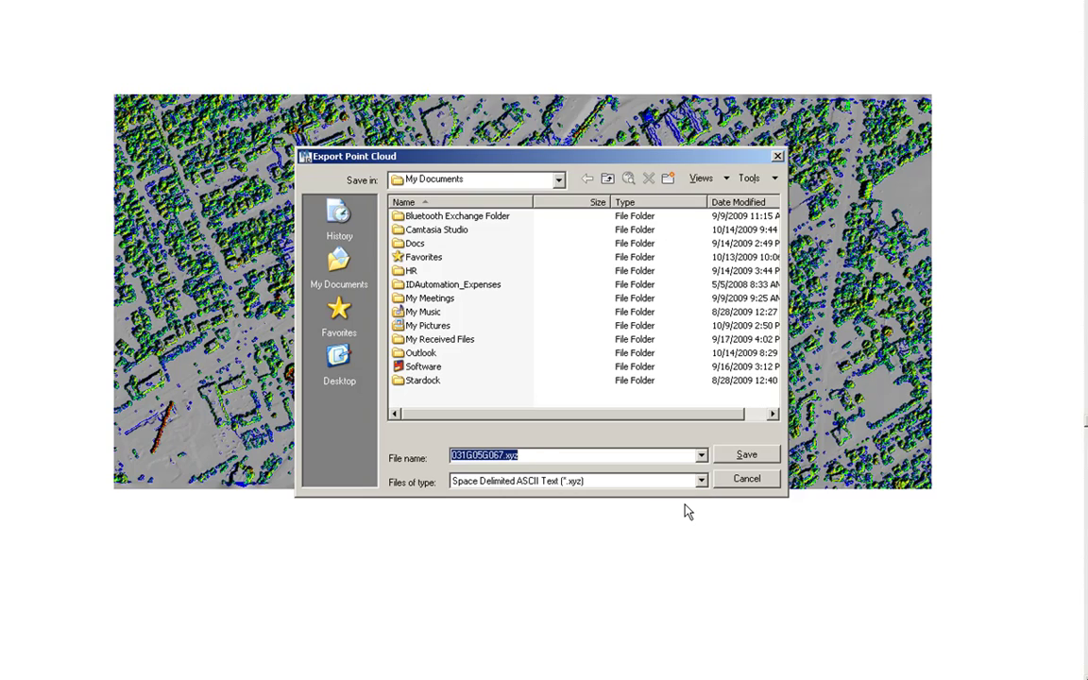
# Step: Save the exported point cloud as pointcloud_test in the Point Cloud Demo folder on the Desktop
pyautogui.click(341, 367)
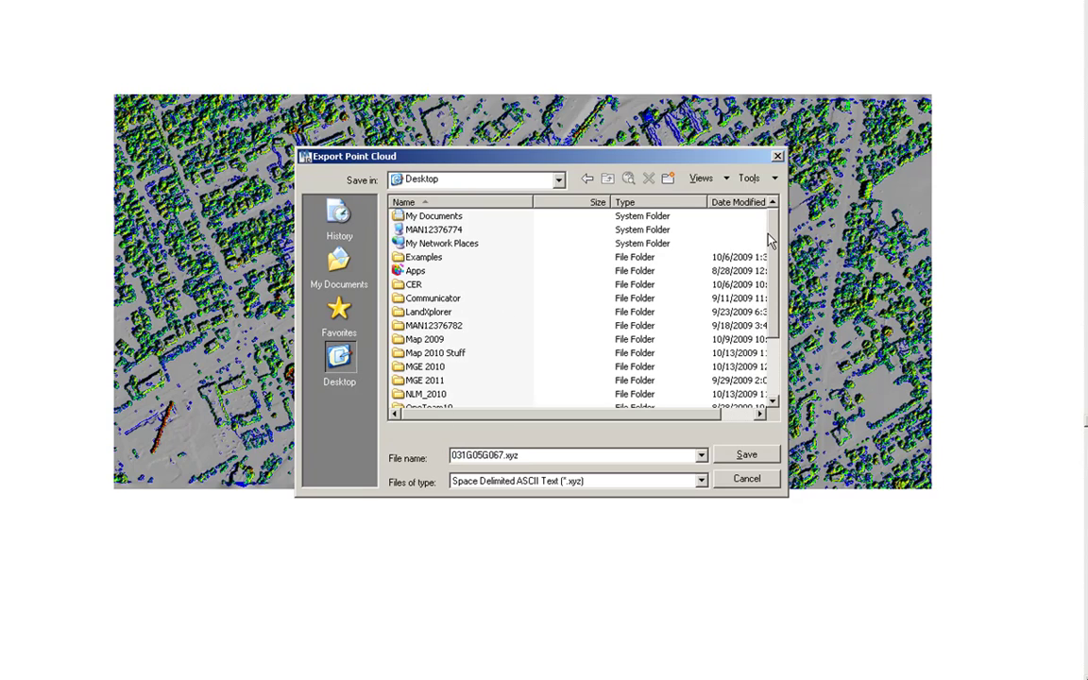
pyautogui.scroll(-3, 454, 356)
pyautogui.doubleClick(427, 339)
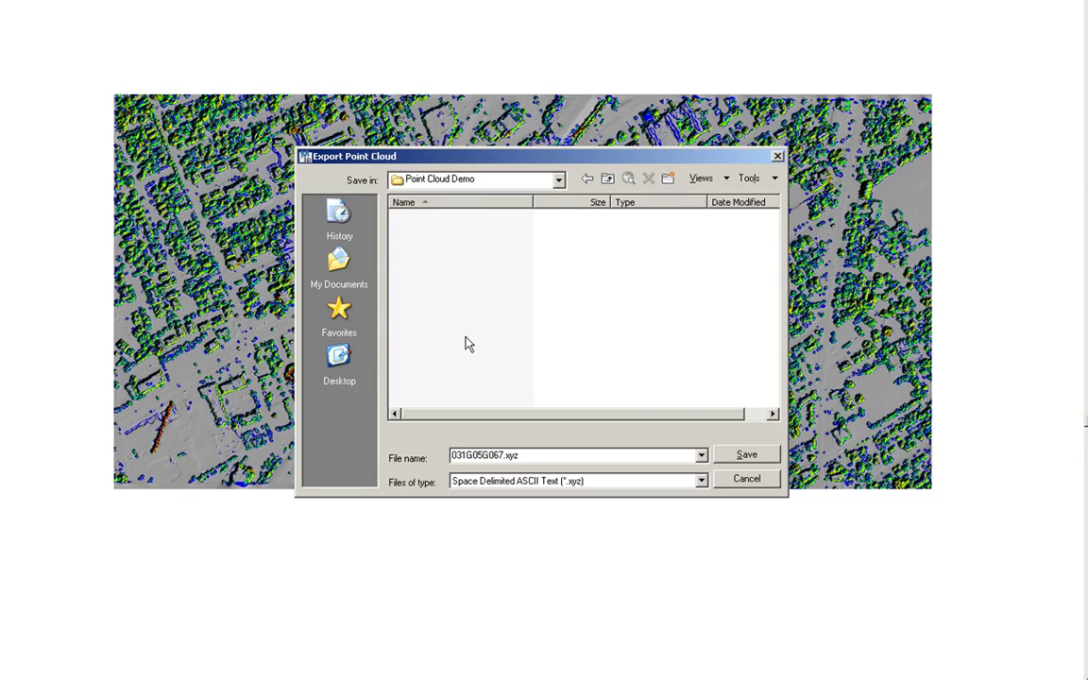
pyautogui.doubleClick(501, 453)
pyautogui.write('point')
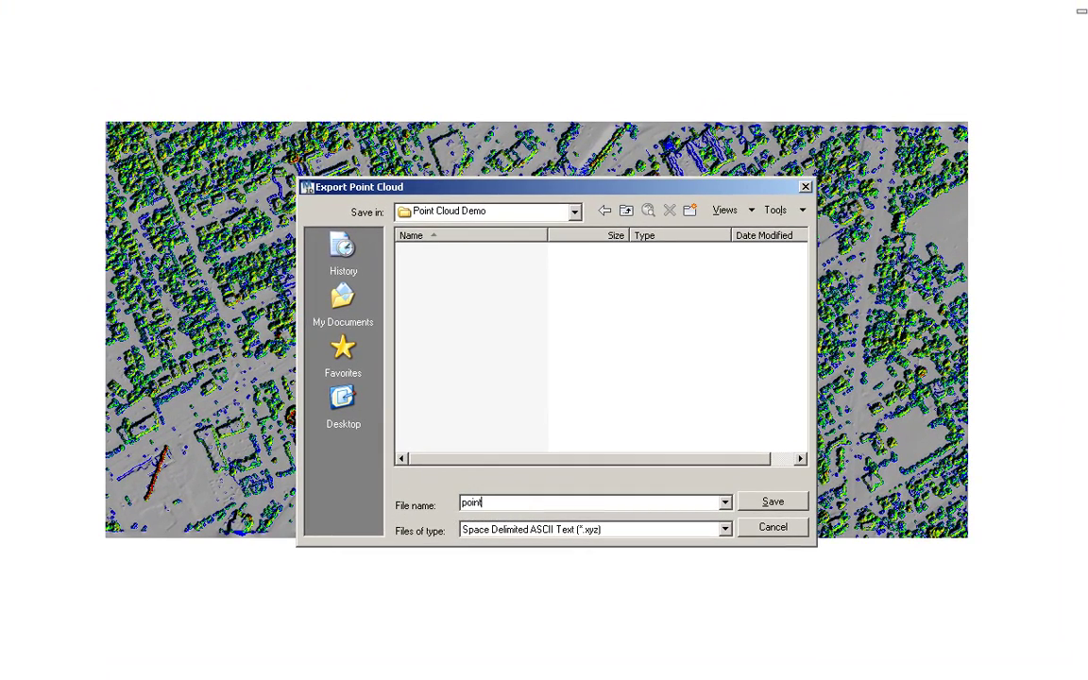
pyautogui.write('cloud_test')
pyautogui.click(770, 504)
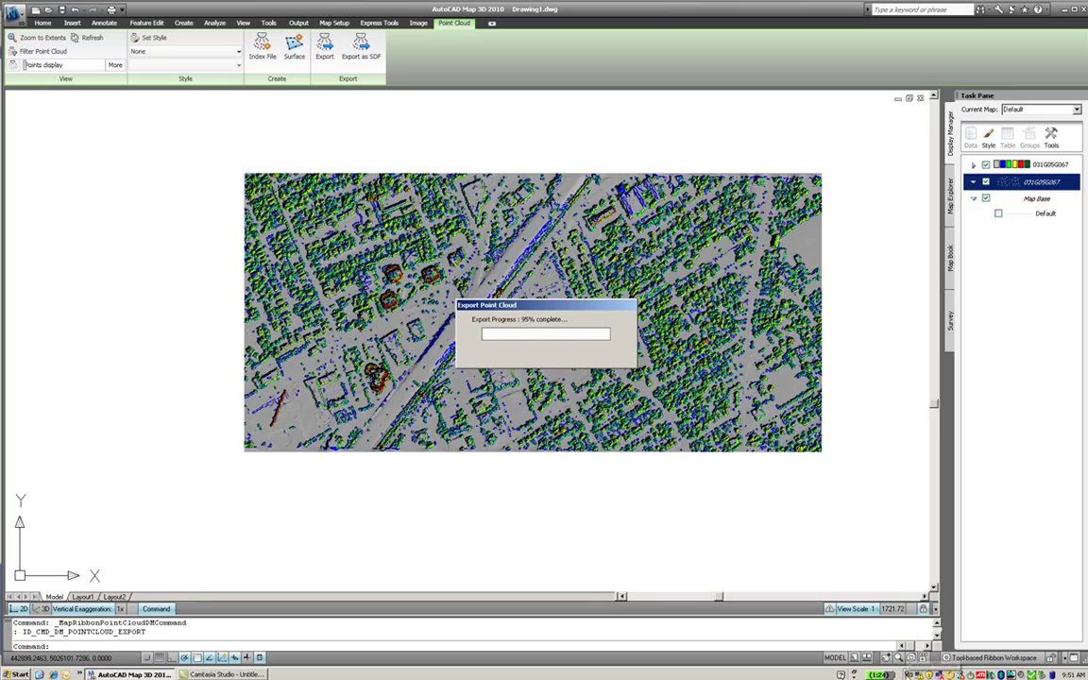
pyautogui.rightClick(912, 673)
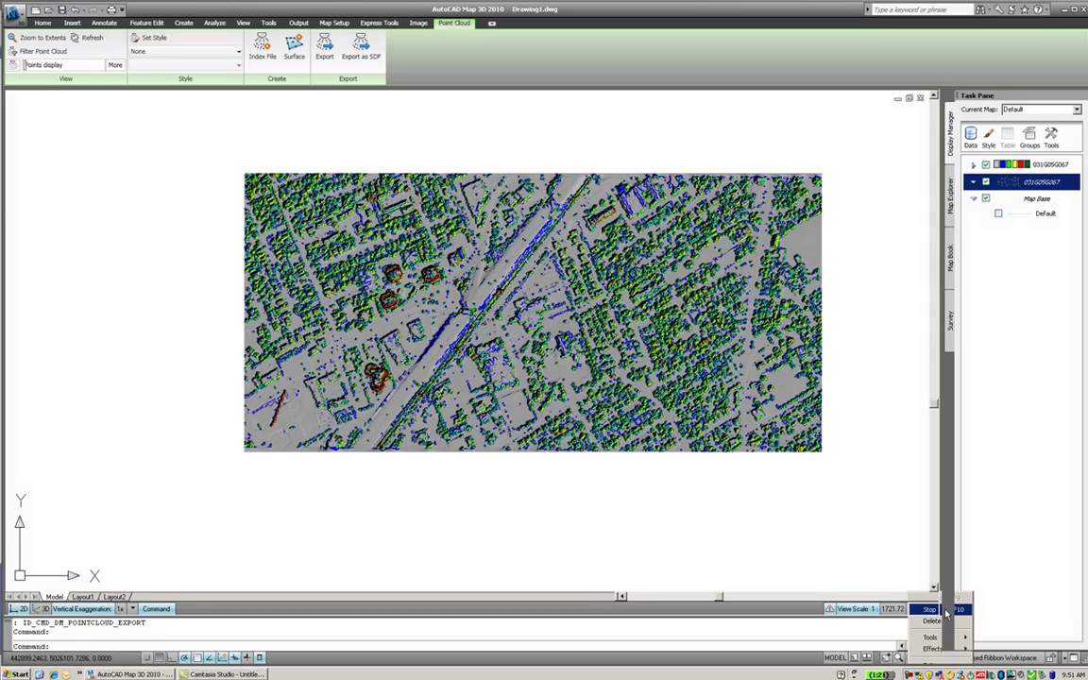
pyautogui.click(947, 611)
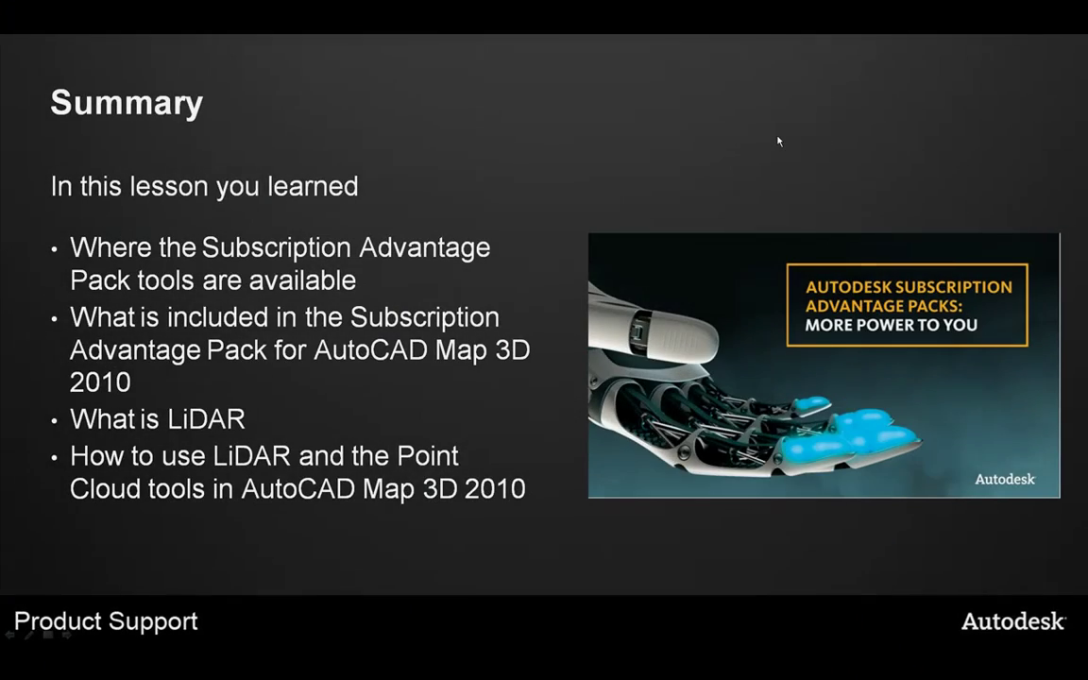